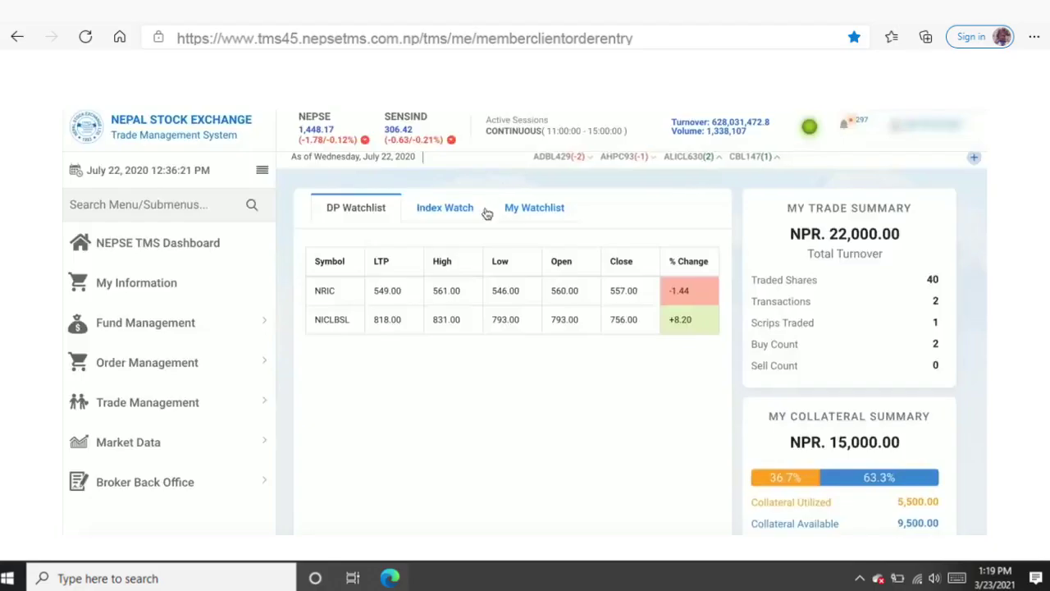
# - Open the buy/sell order entry form and set the order side to Buy
pyautogui.click(215, 362)
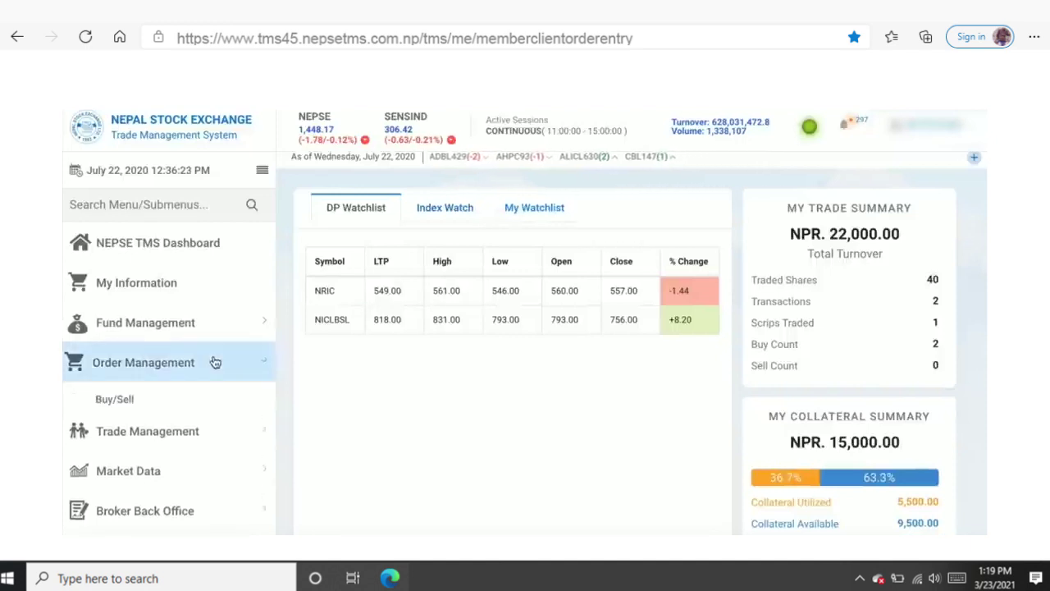
pyautogui.click(137, 399)
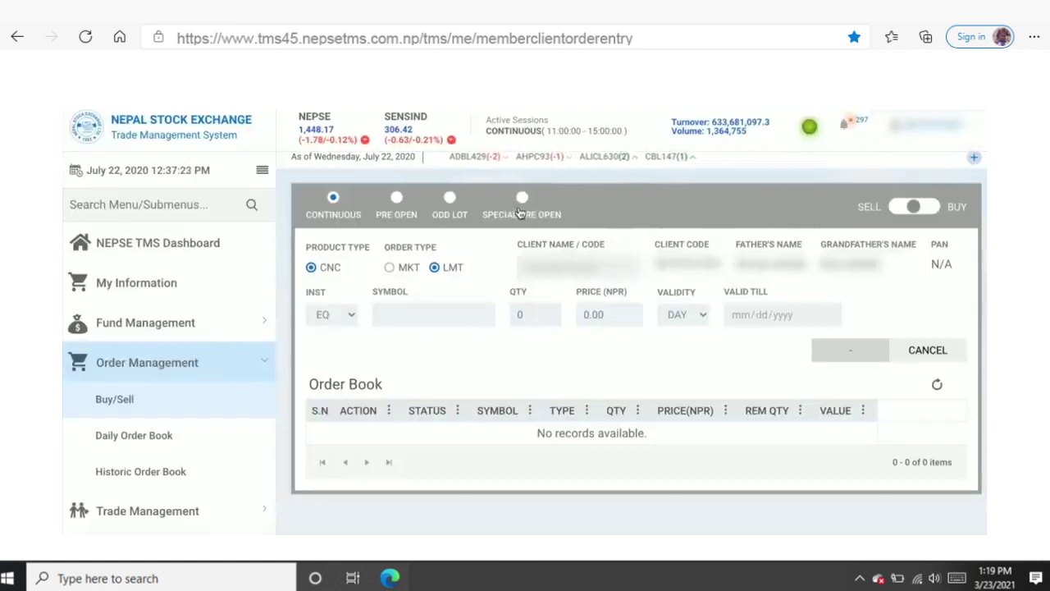
pyautogui.click(898, 212)
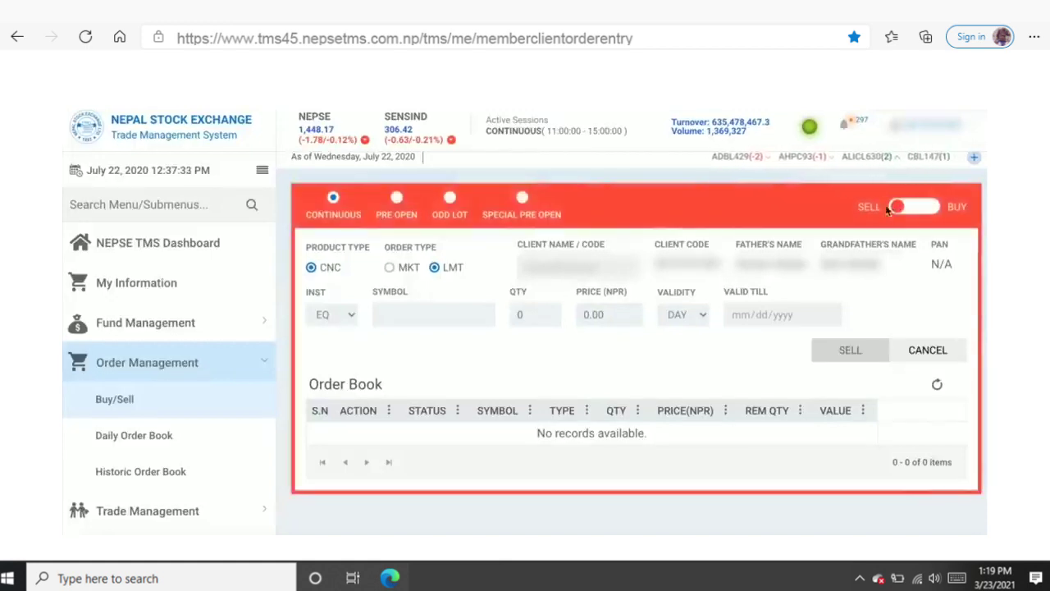
pyautogui.click(935, 209)
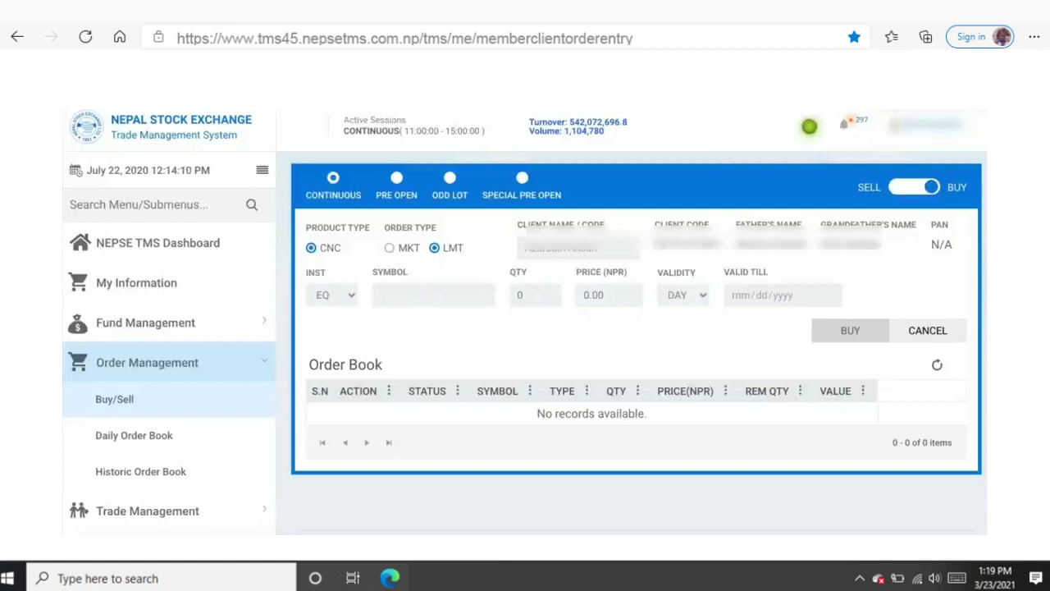
# - Place a buy order for 30 shares of NRIC (Nepal Reinsurance Company Limited) at a price of NPR 540
pyautogui.write('r')
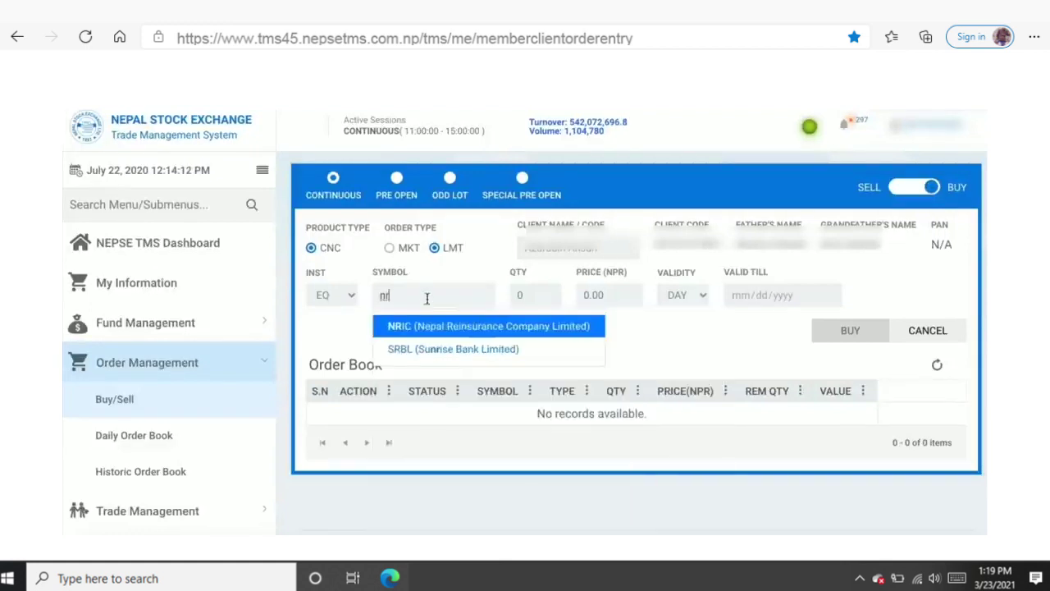
pyautogui.click(443, 328)
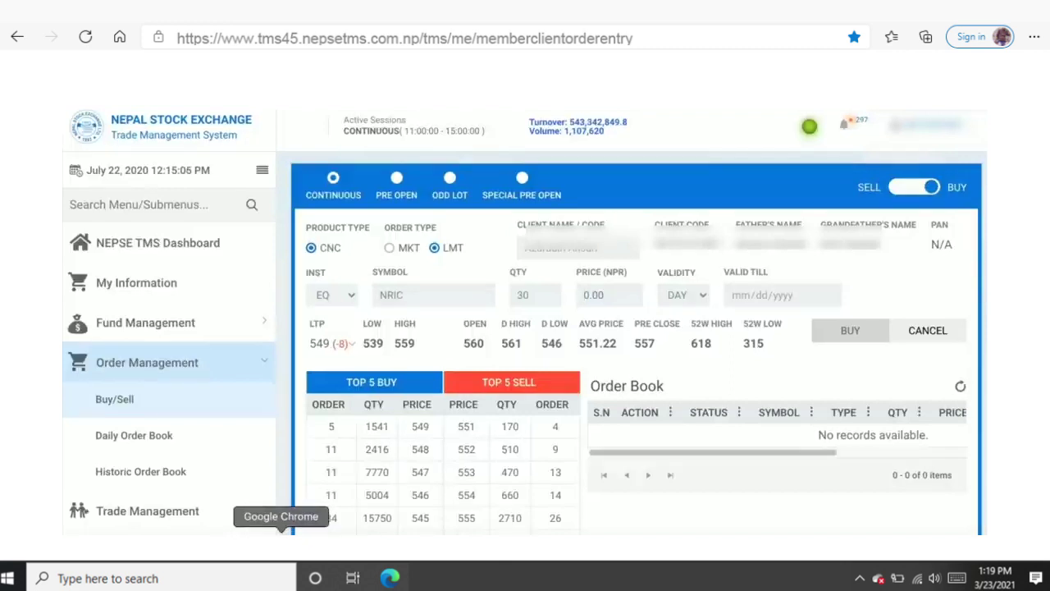
pyautogui.scroll(-1, 392, 370)
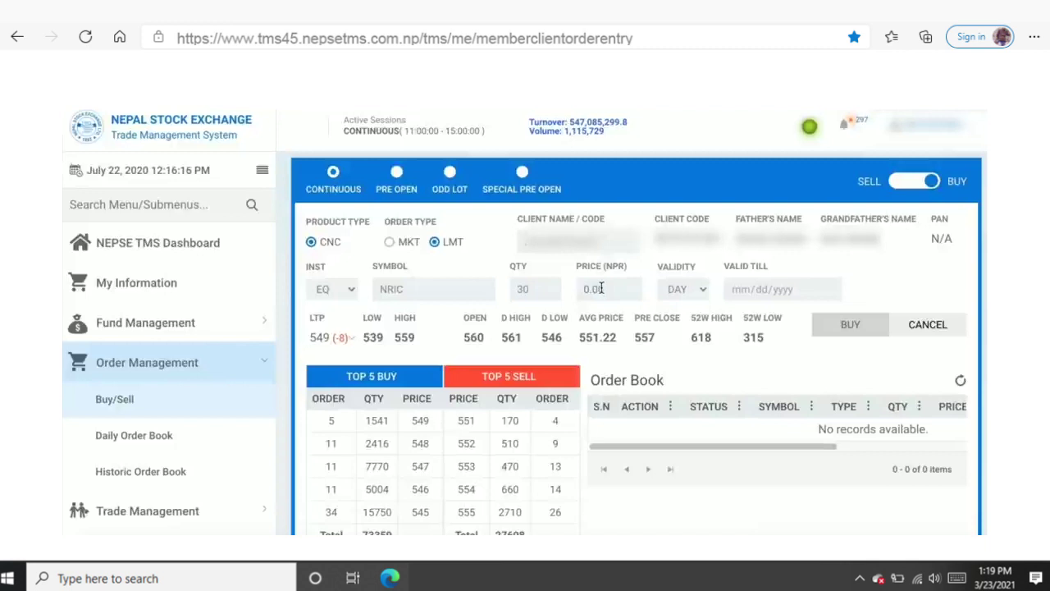
pyautogui.write('540')
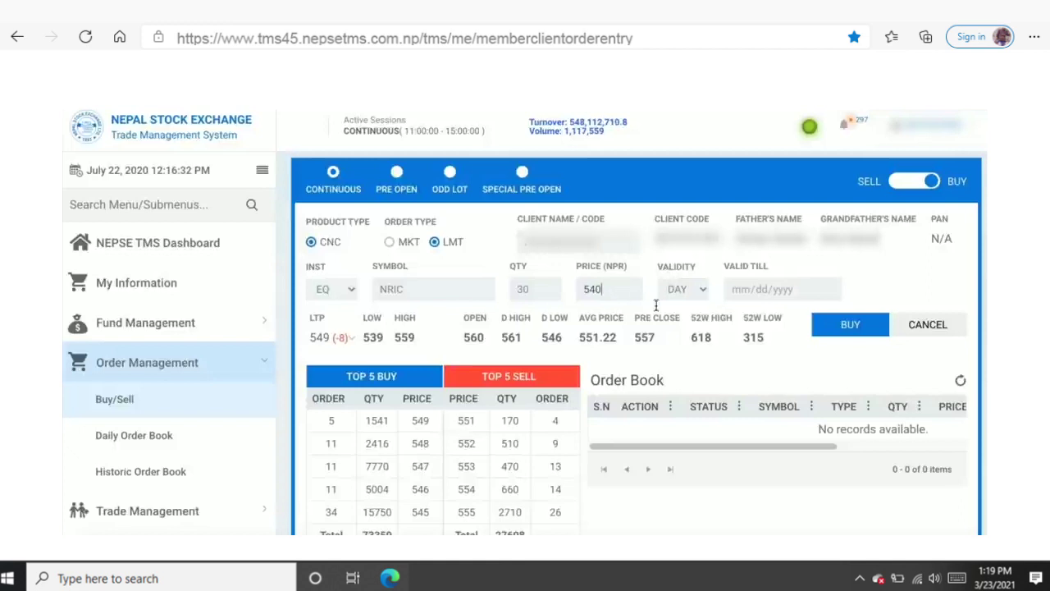
pyautogui.click(852, 325)
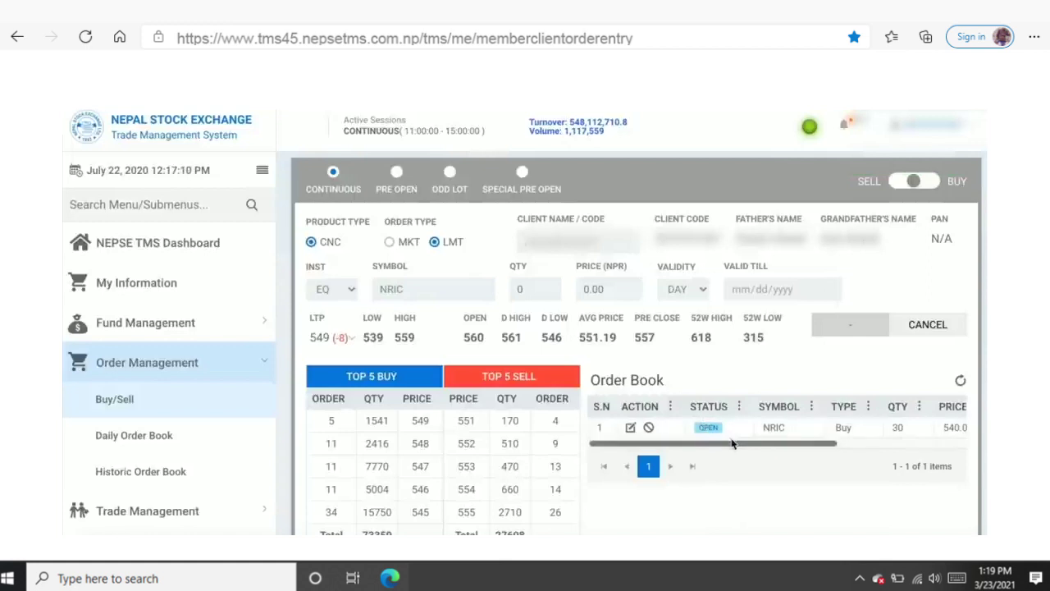
# - Review the open NRIC order in the order book, open it for modification and set its quantity to 40
pyautogui.moveTo(735, 444); pyautogui.dragTo(708, 446)
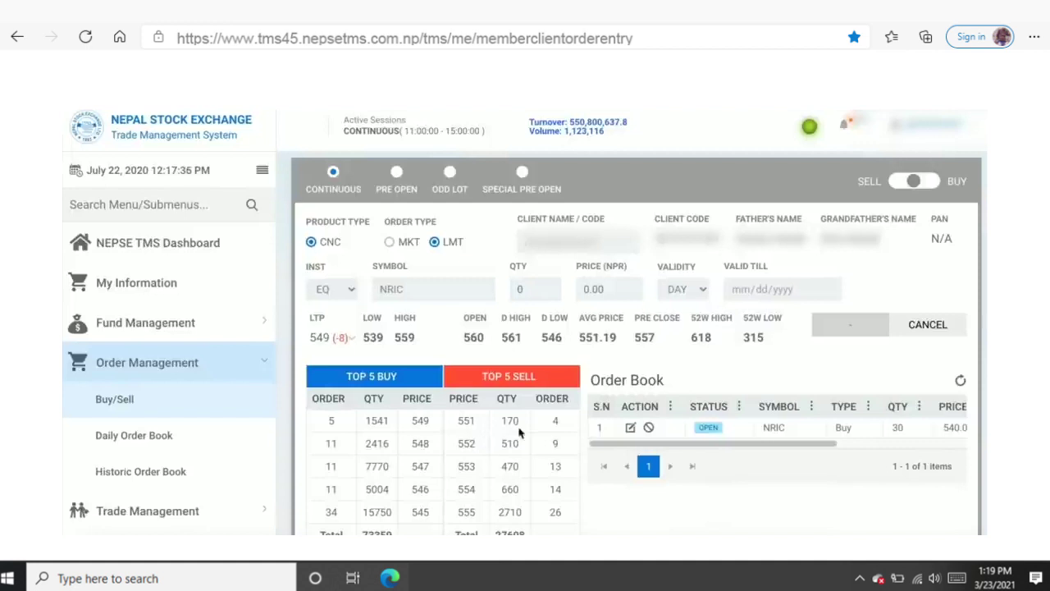
pyautogui.moveTo(779, 444); pyautogui.dragTo(790, 444)
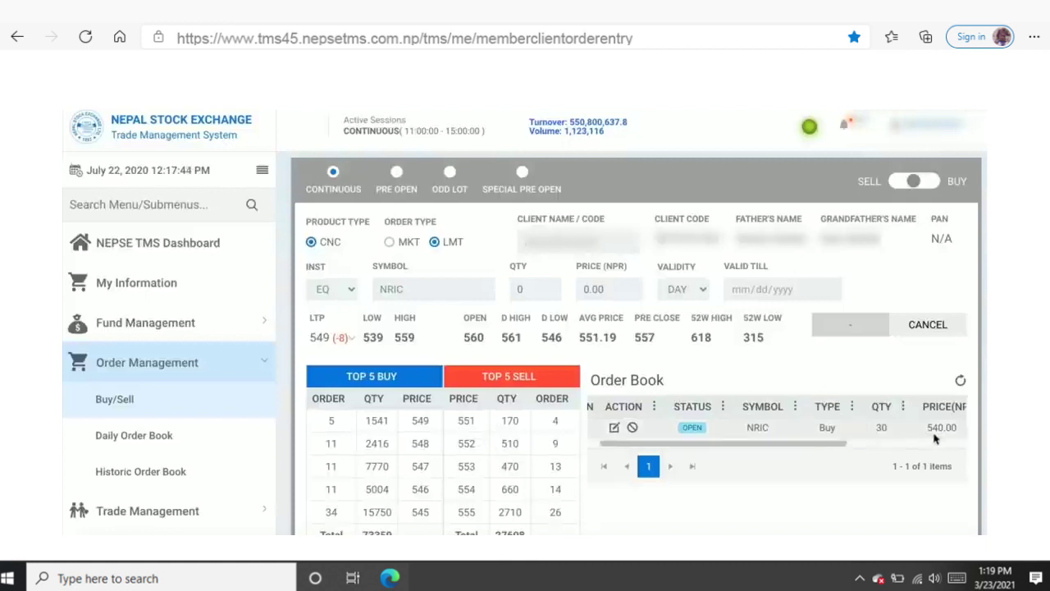
pyautogui.moveTo(738, 444); pyautogui.dragTo(728, 450)
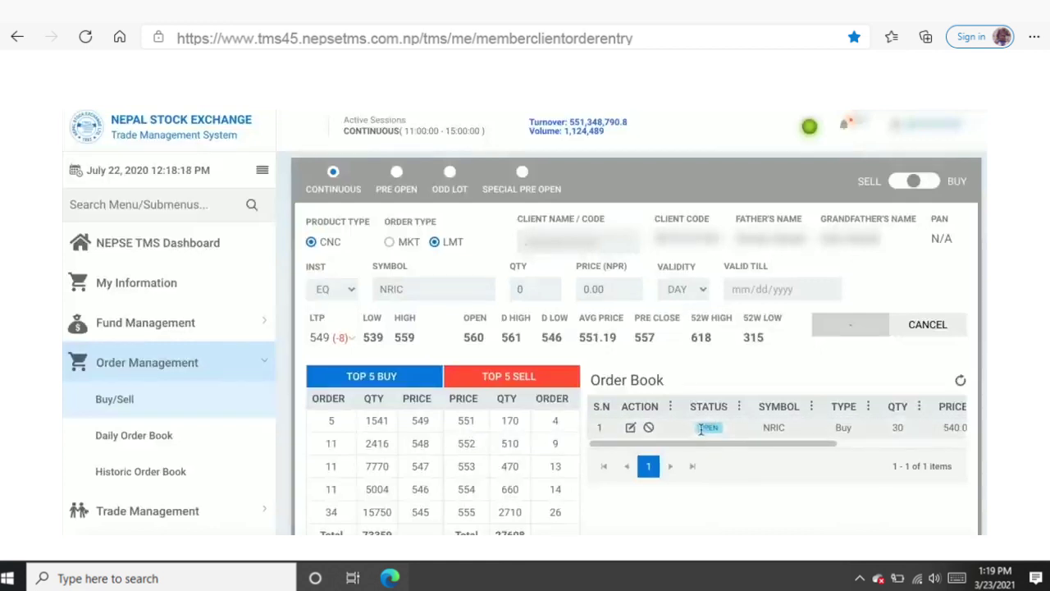
pyautogui.click(631, 429)
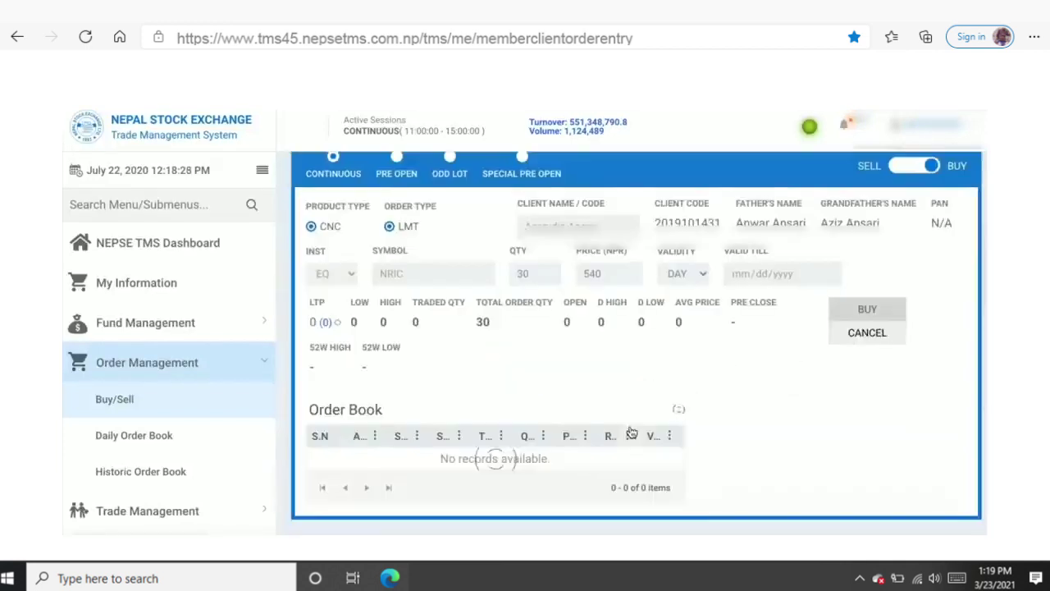
pyautogui.click(533, 275)
pyautogui.press('BackSpace')
pyautogui.press('BackSpace')
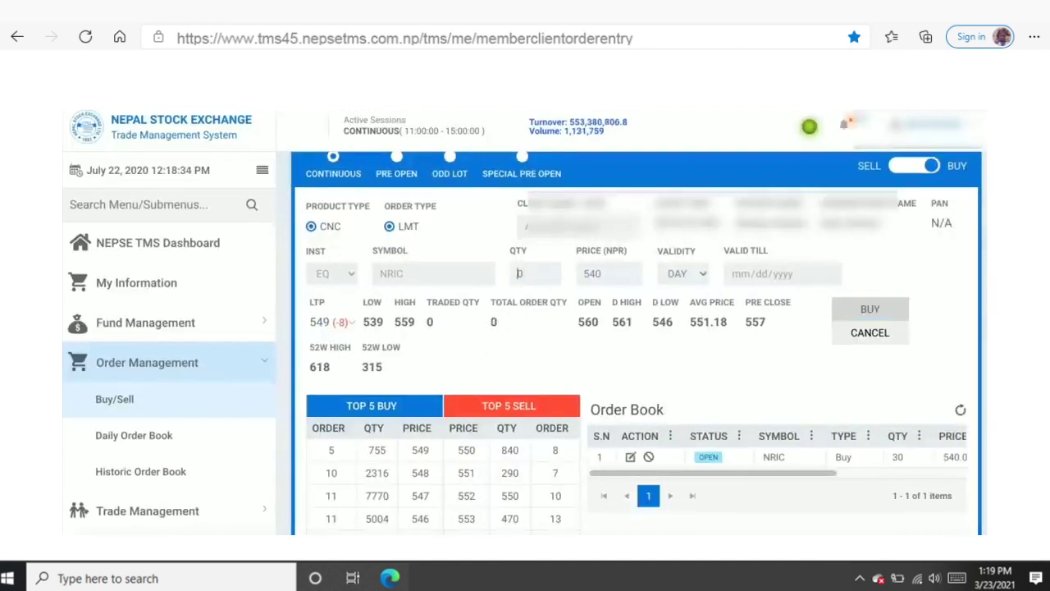
pyautogui.write('40')
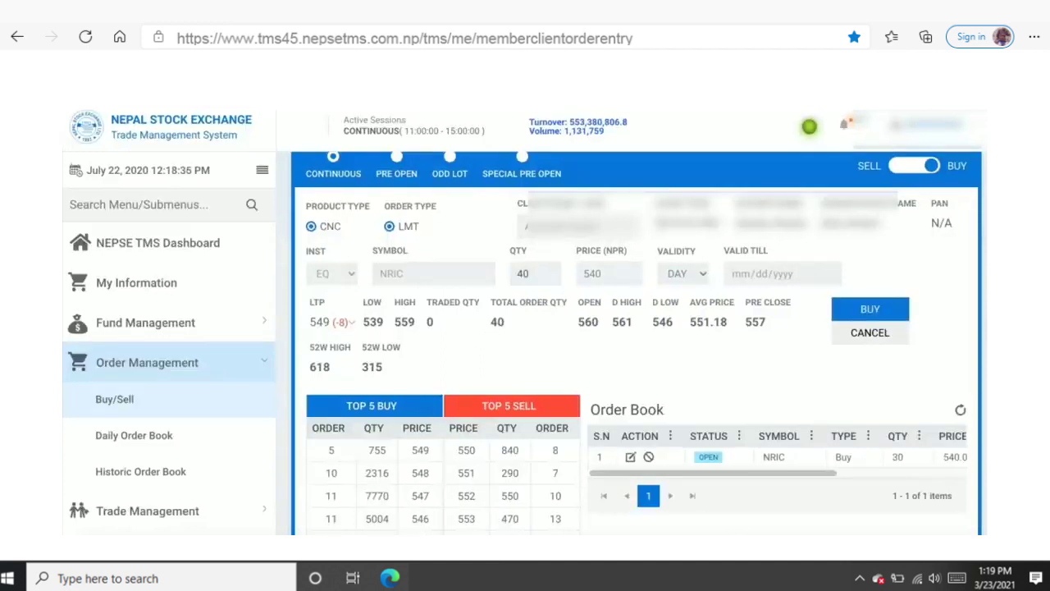
# - Set the NRIC order's price to NPR 550 and submit the modified buy order
pyautogui.click(600, 275)
pyautogui.click(611, 277)
pyautogui.press('BackSpace')
pyautogui.write('50')
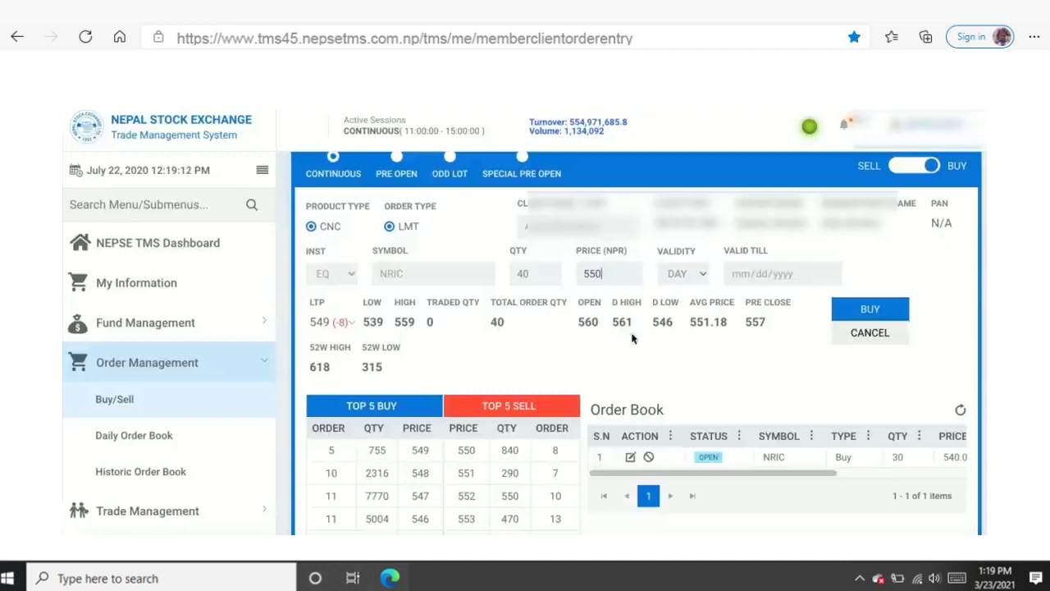
pyautogui.click(895, 312)
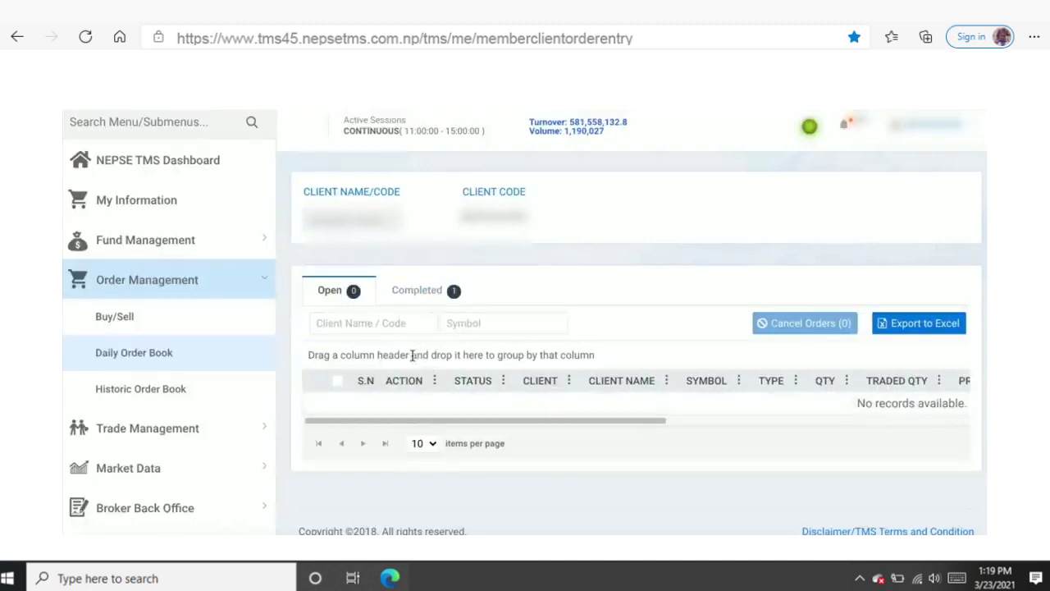
# - Check the completed orders in the daily order book and open a new order entry form set to Buy
pyautogui.click(414, 296)
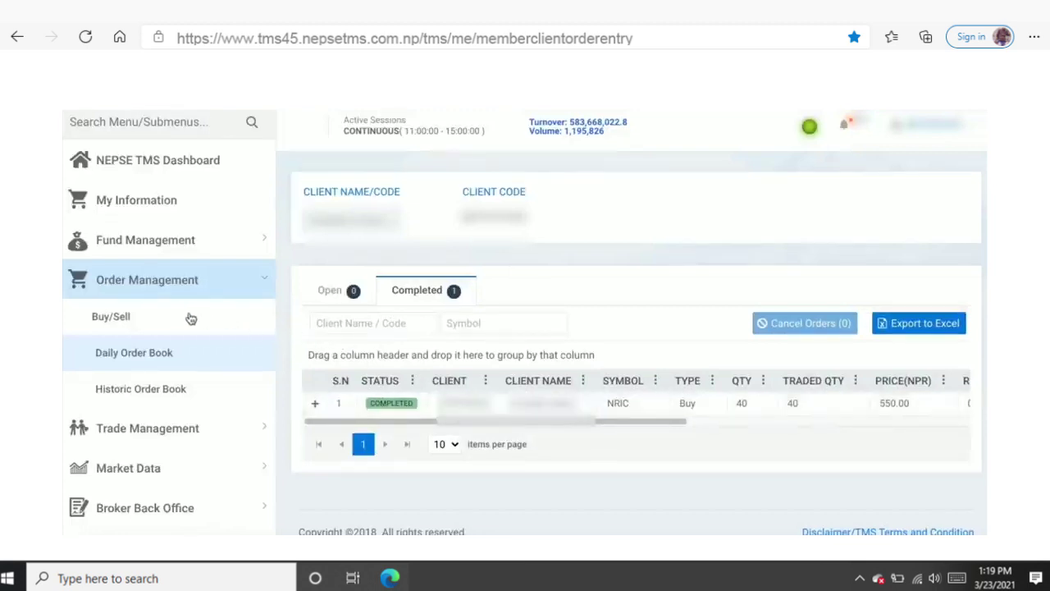
pyautogui.click(136, 317)
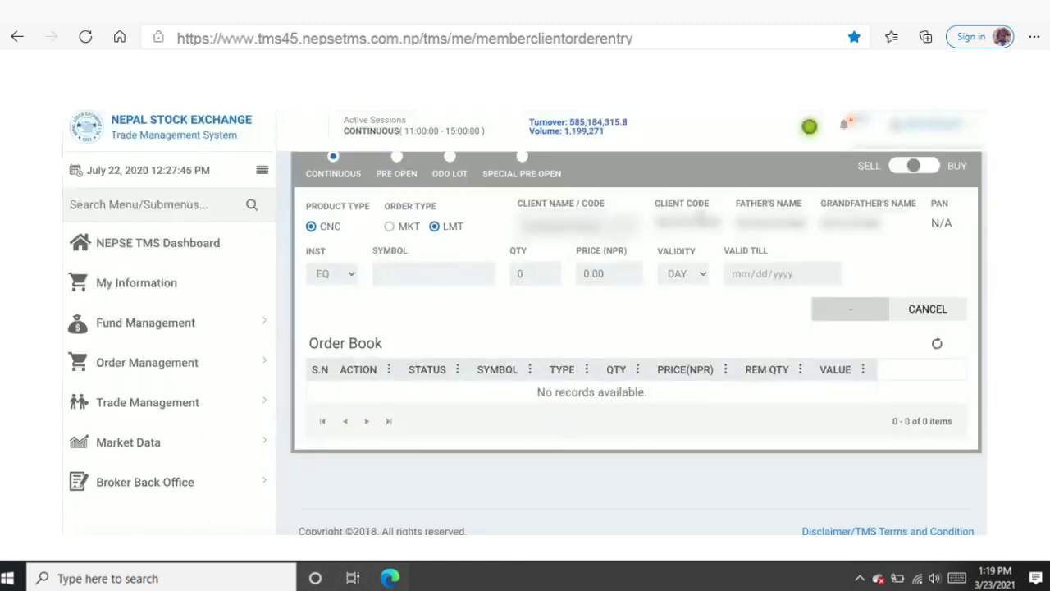
pyautogui.click(933, 167)
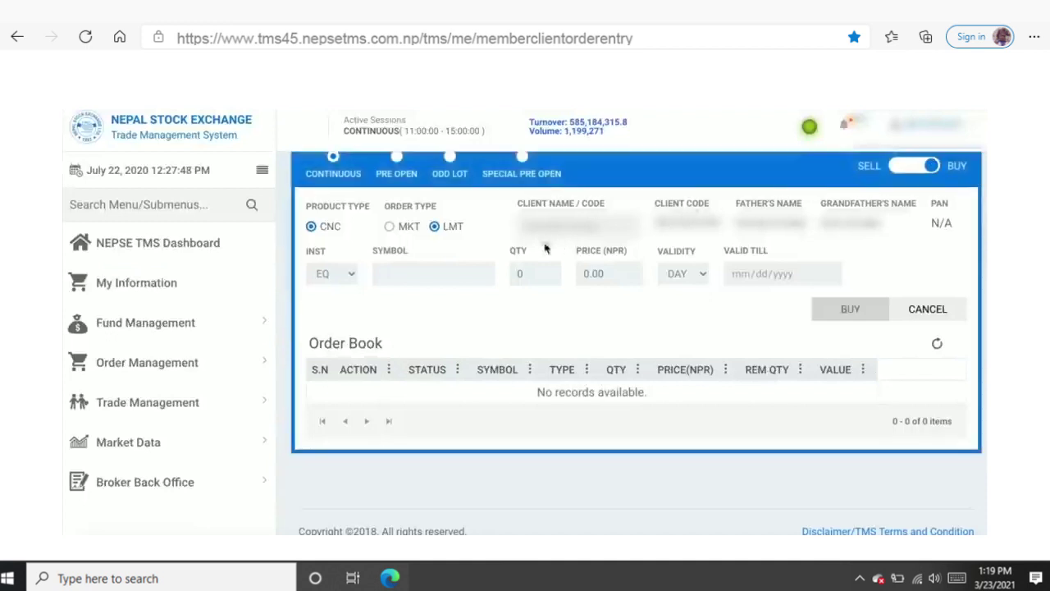
# - Place a buy order for 10 shares of GBIME (Global IME Bank) at a price of NPR 264
pyautogui.click(431, 275)
pyautogui.write('glo')
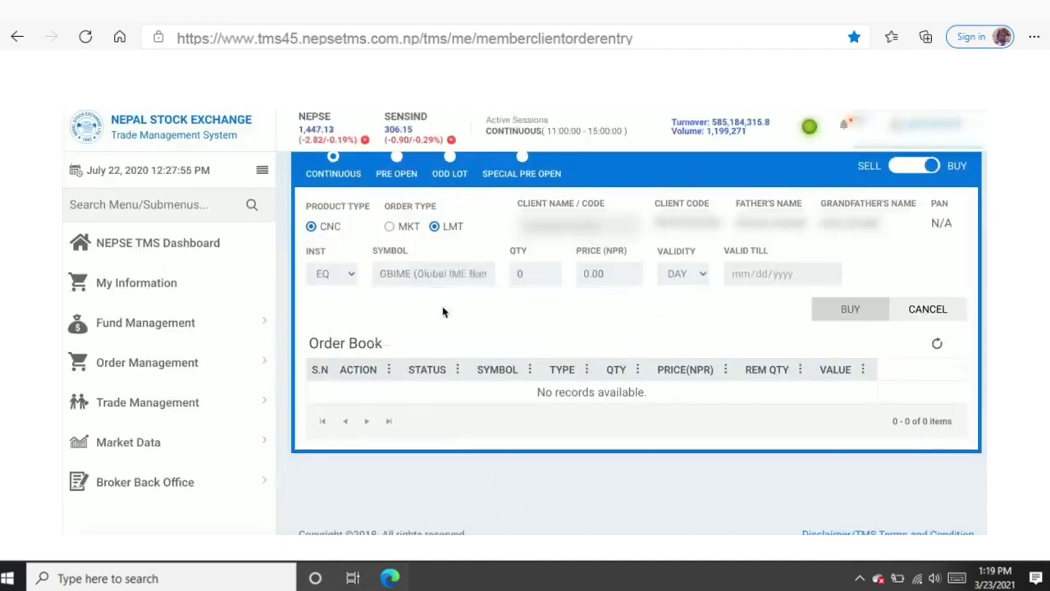
pyautogui.click(443, 307)
pyautogui.click(539, 273)
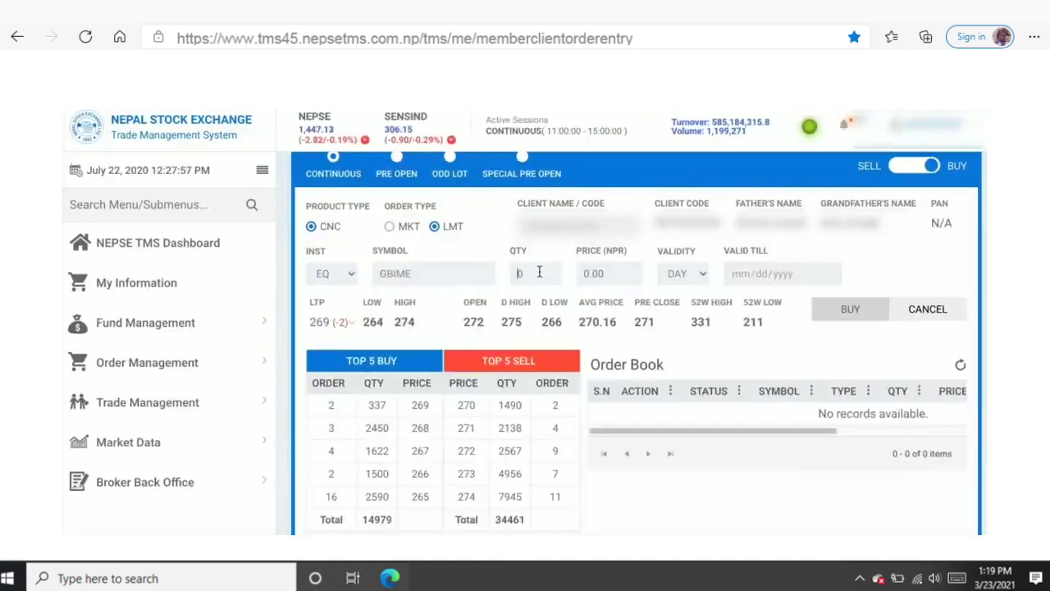
pyautogui.write('10')
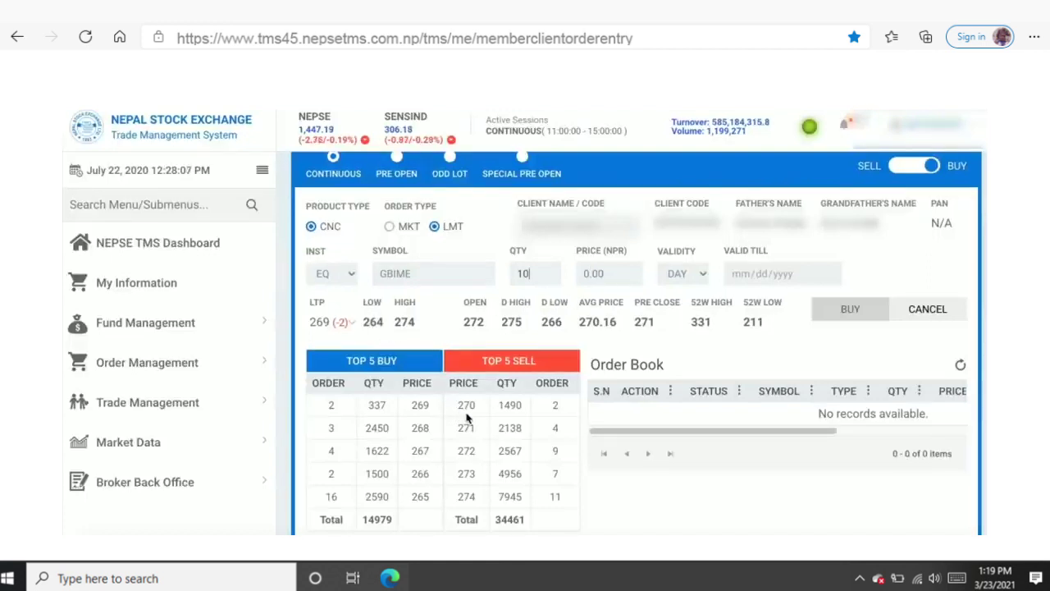
pyautogui.click(599, 273)
pyautogui.write('264')
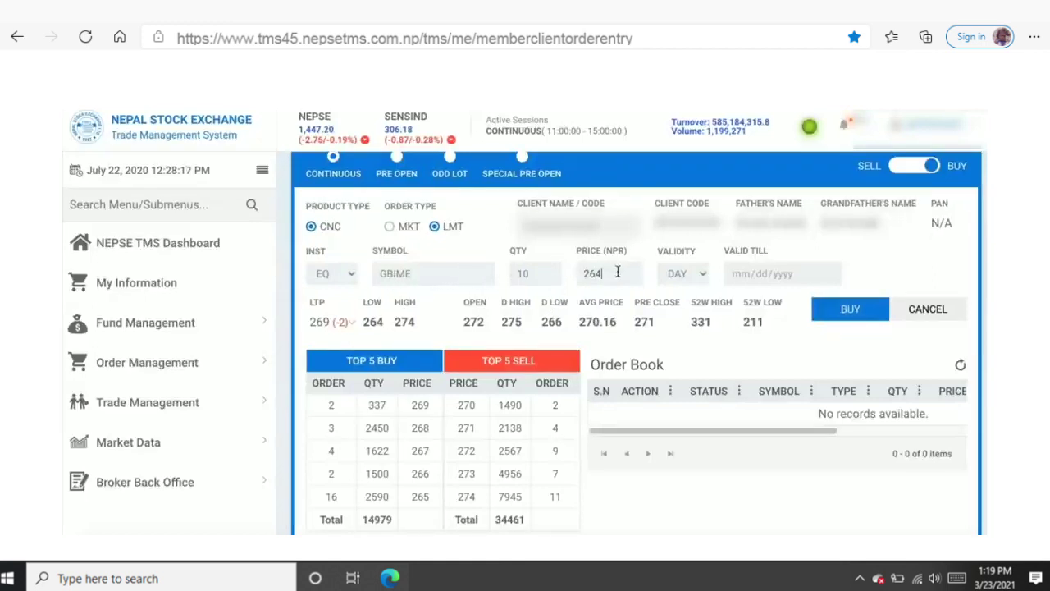
pyautogui.click(862, 315)
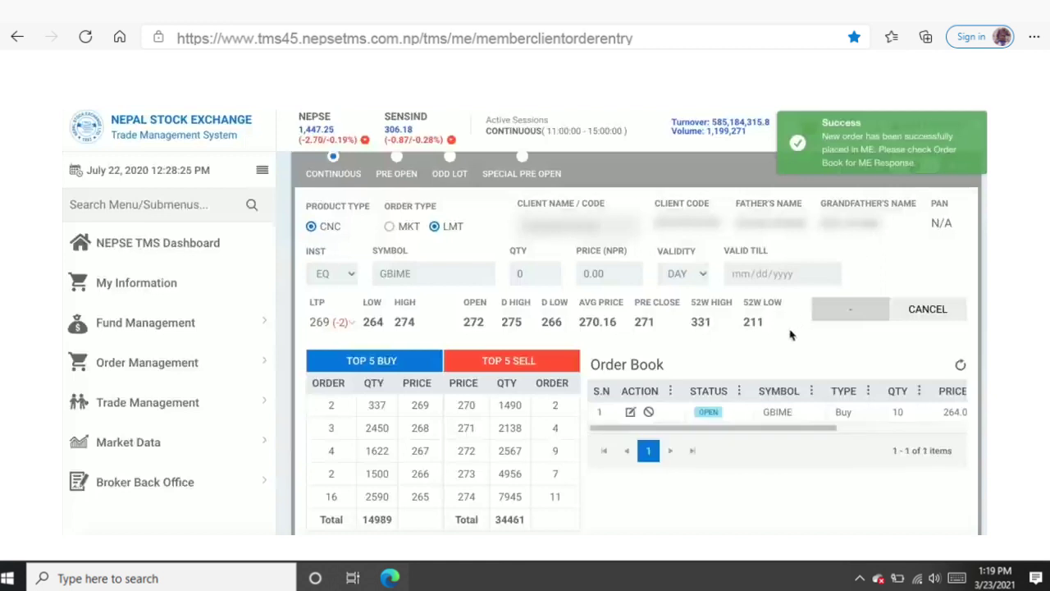
# - Cancel the open GBIME buy order from the order book and confirm the cancellation
pyautogui.doubleClick(700, 412)
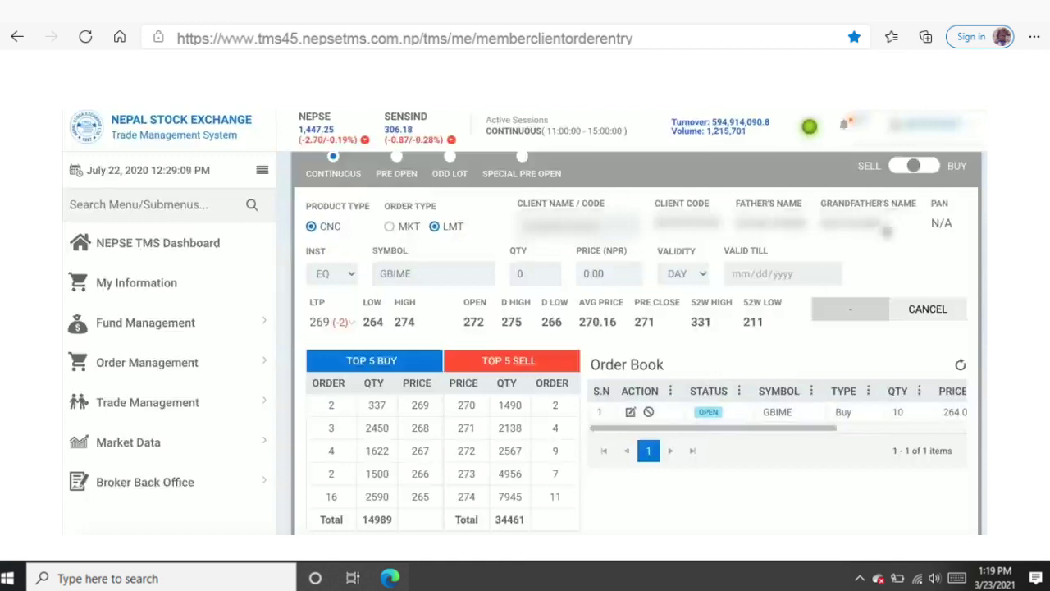
pyautogui.click(651, 413)
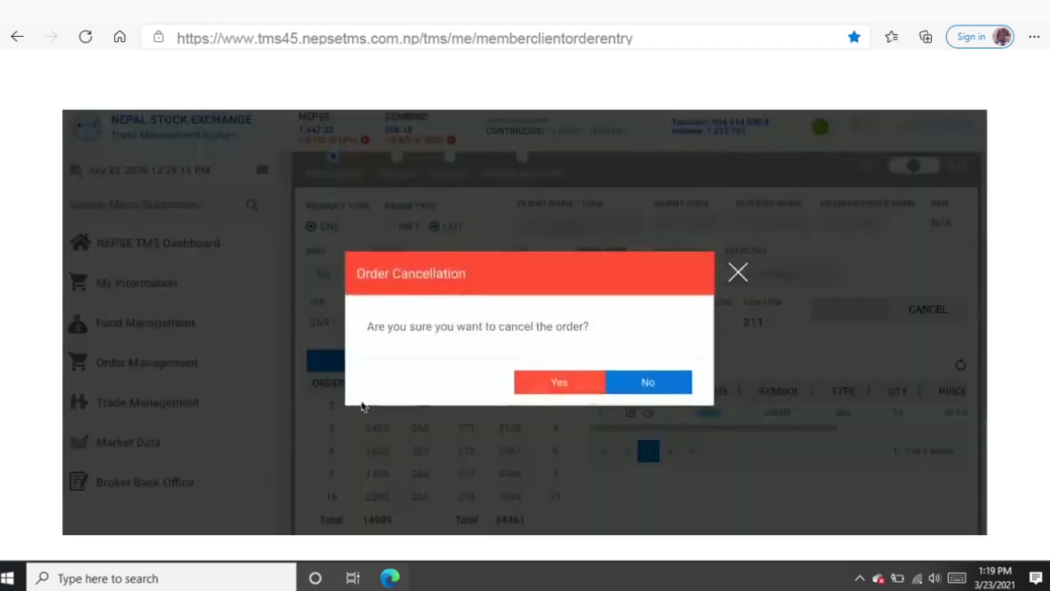
pyautogui.click(558, 384)
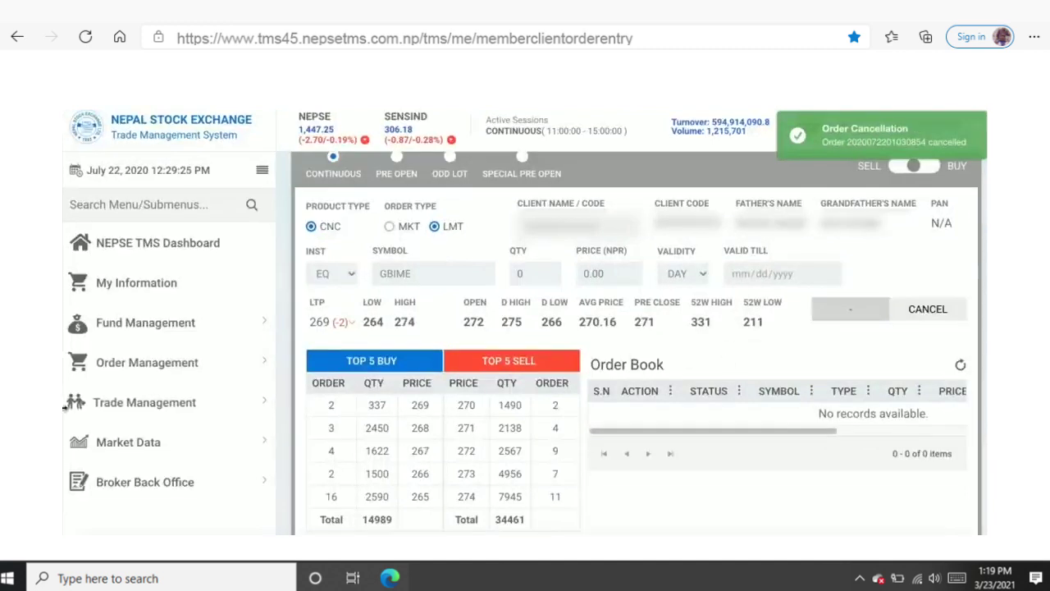
# - Open the daily order book and view its completed orders to check the GBIME and NRIC order statuses
pyautogui.click(119, 366)
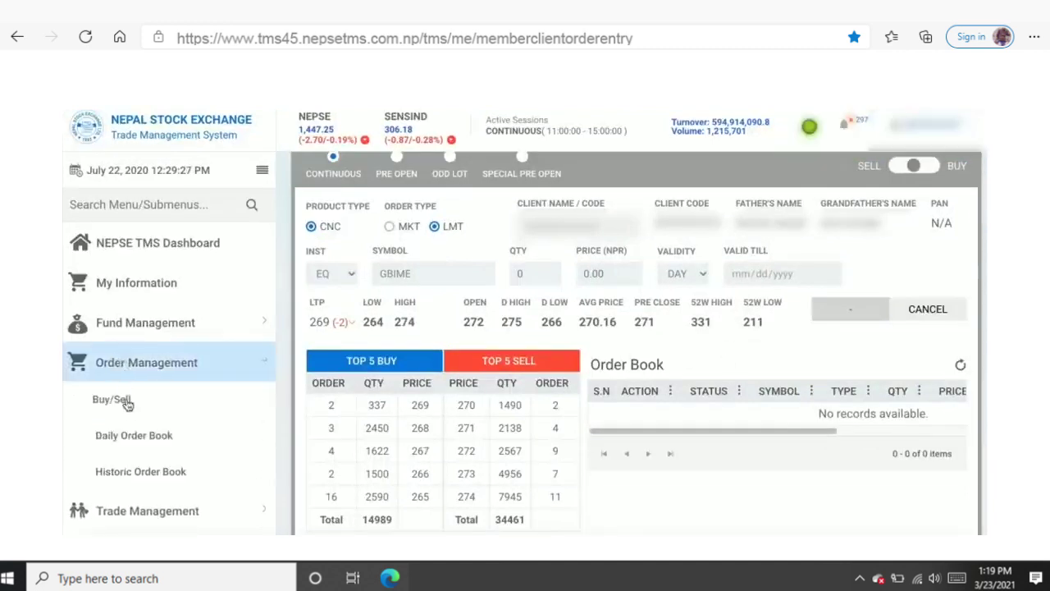
pyautogui.click(133, 437)
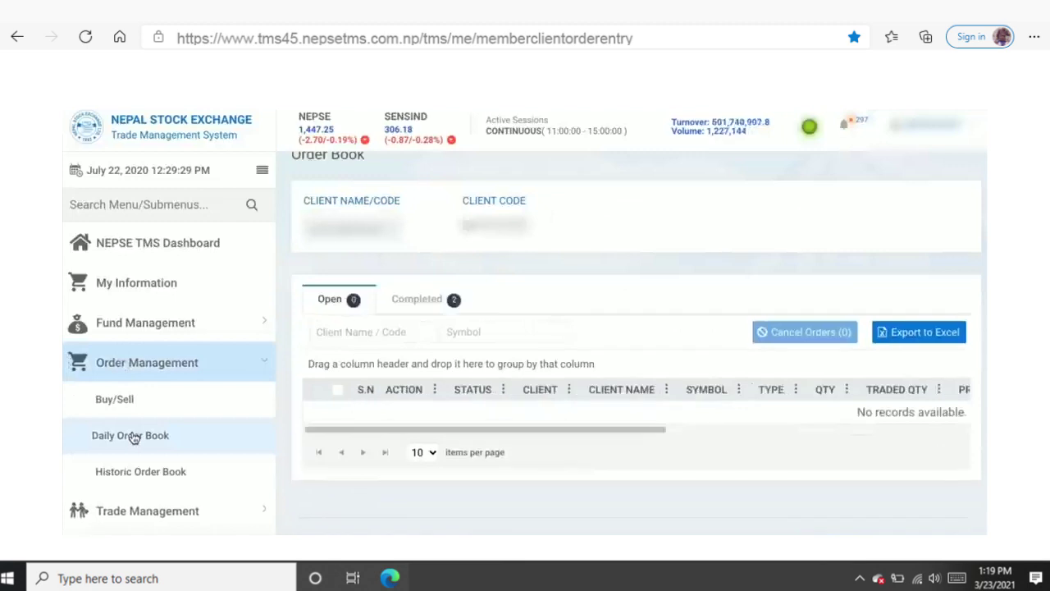
pyautogui.click(413, 301)
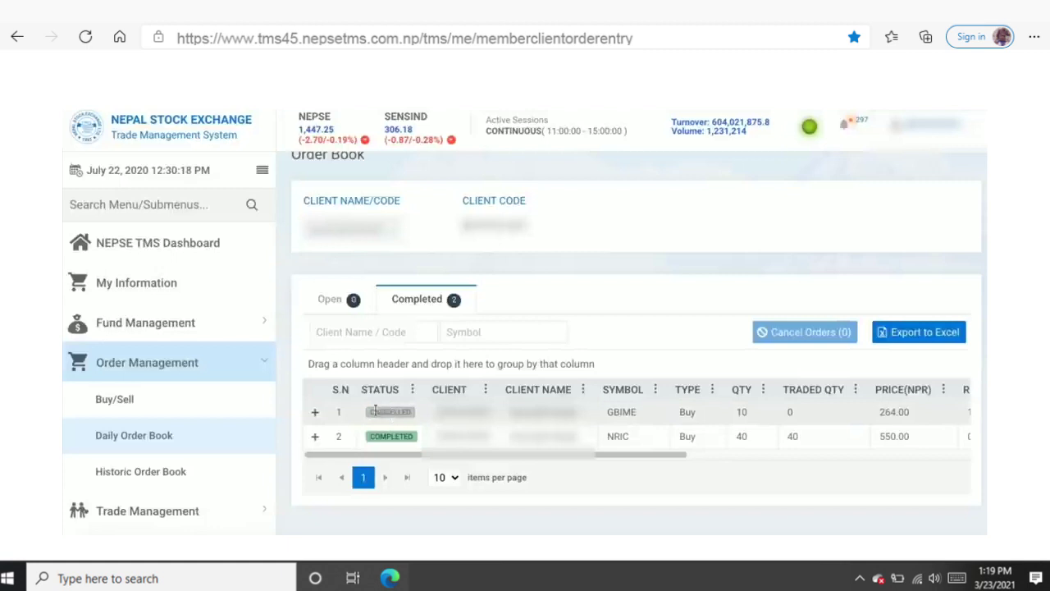
# - Open the payment settlement buy information under Fund Management and view the successful payments
pyautogui.click(212, 325)
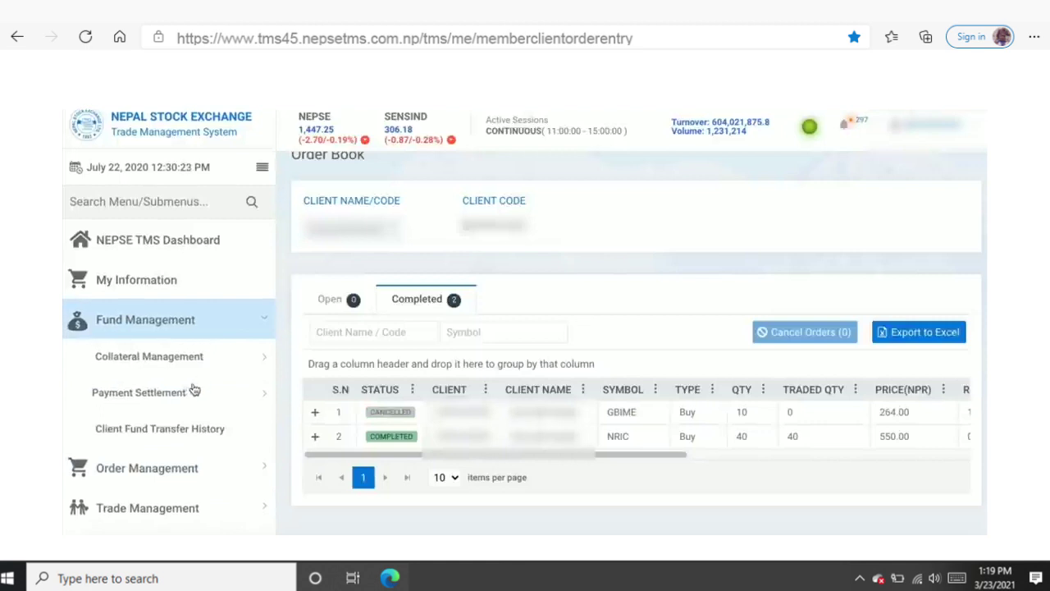
pyautogui.click(194, 392)
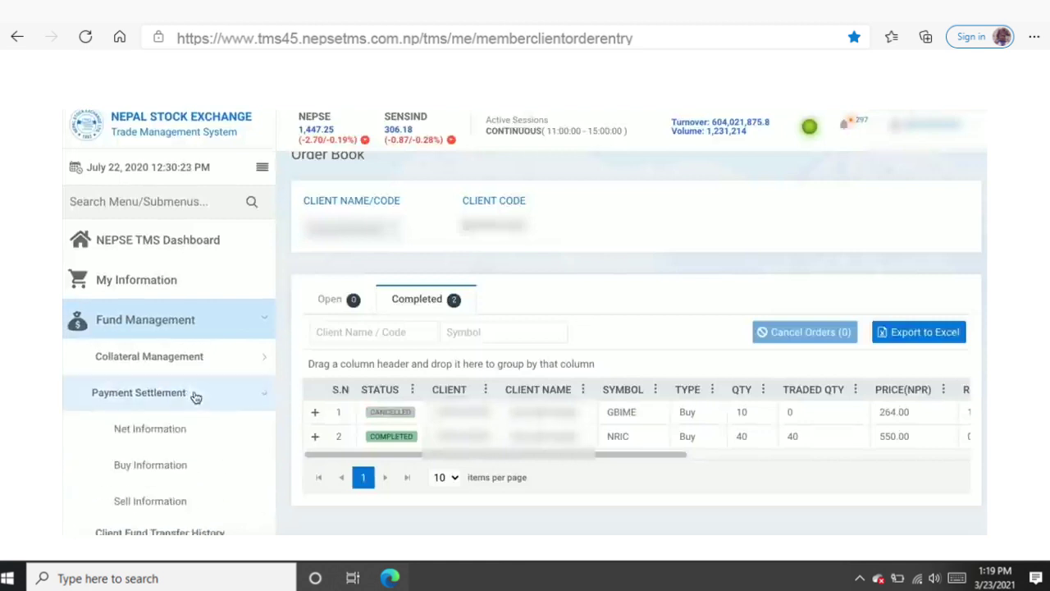
pyautogui.click(187, 465)
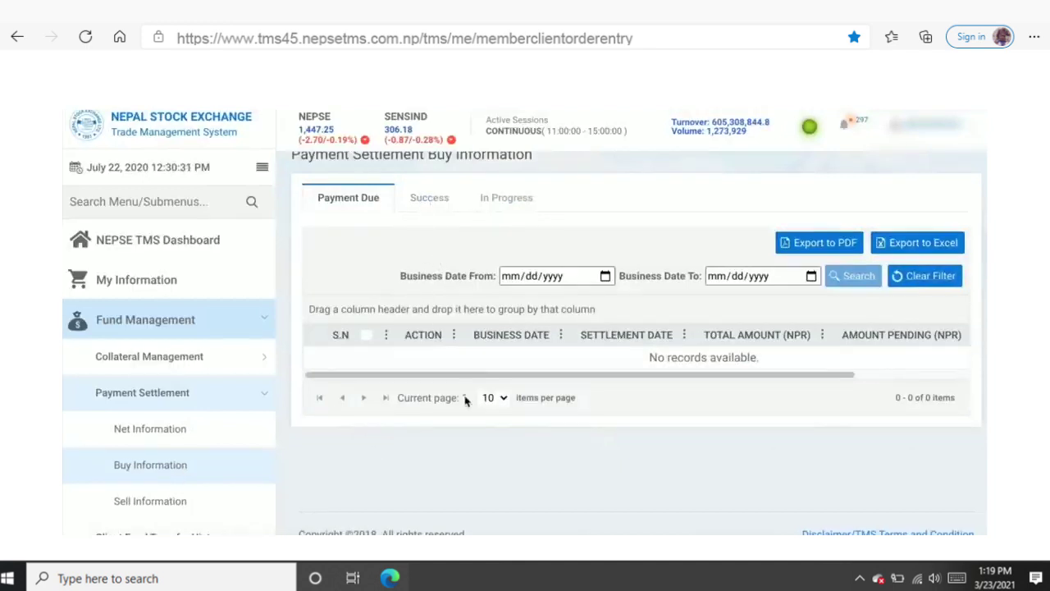
pyautogui.click(424, 208)
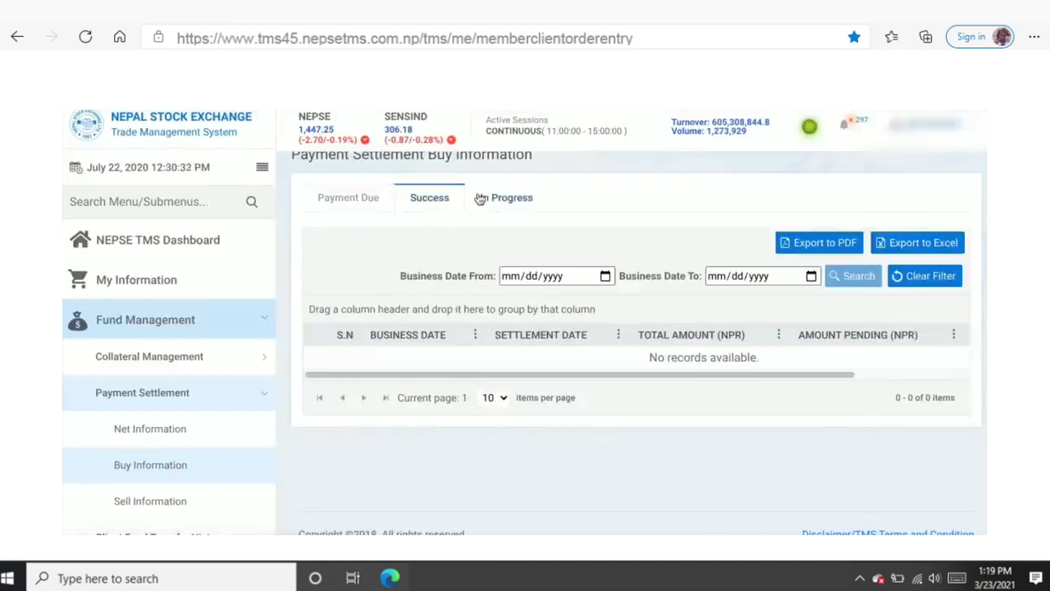
# - Check the in-progress and due payments in the payment settlement buy information
pyautogui.click(486, 199)
pyautogui.click(367, 201)
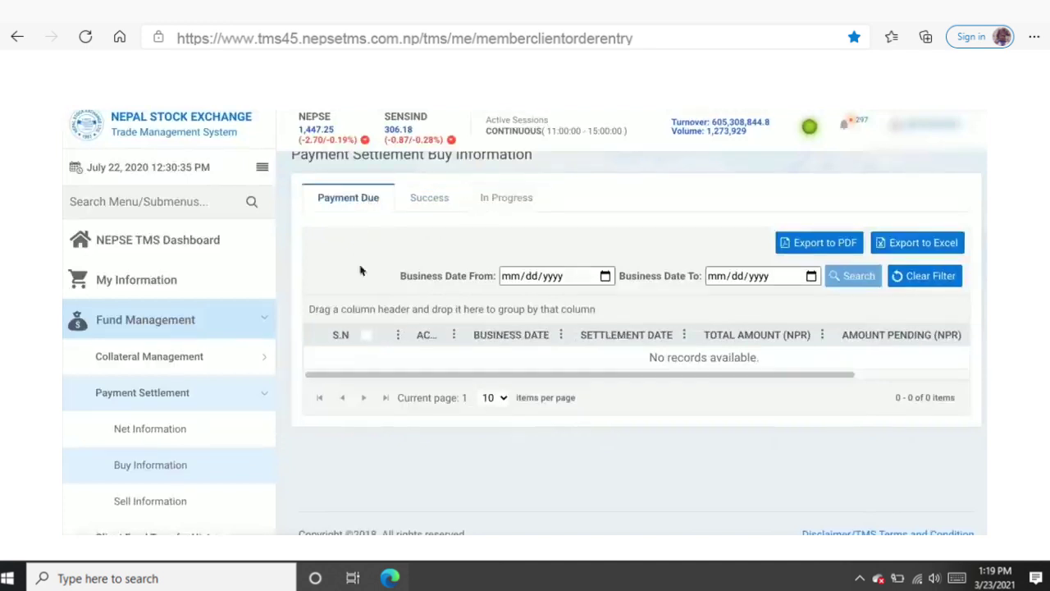
pyautogui.moveTo(434, 372); pyautogui.dragTo(410, 371)
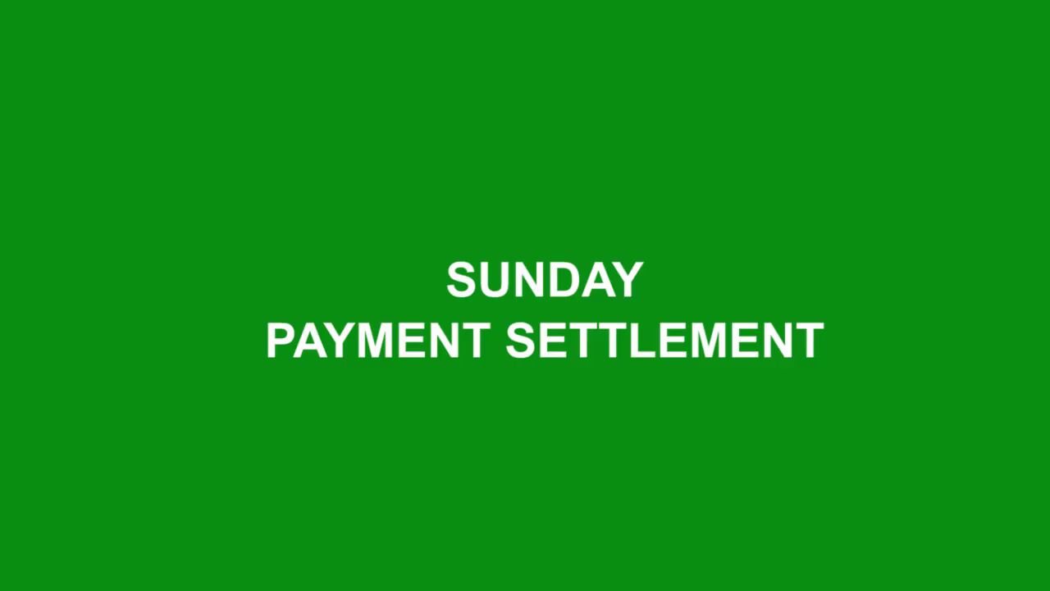
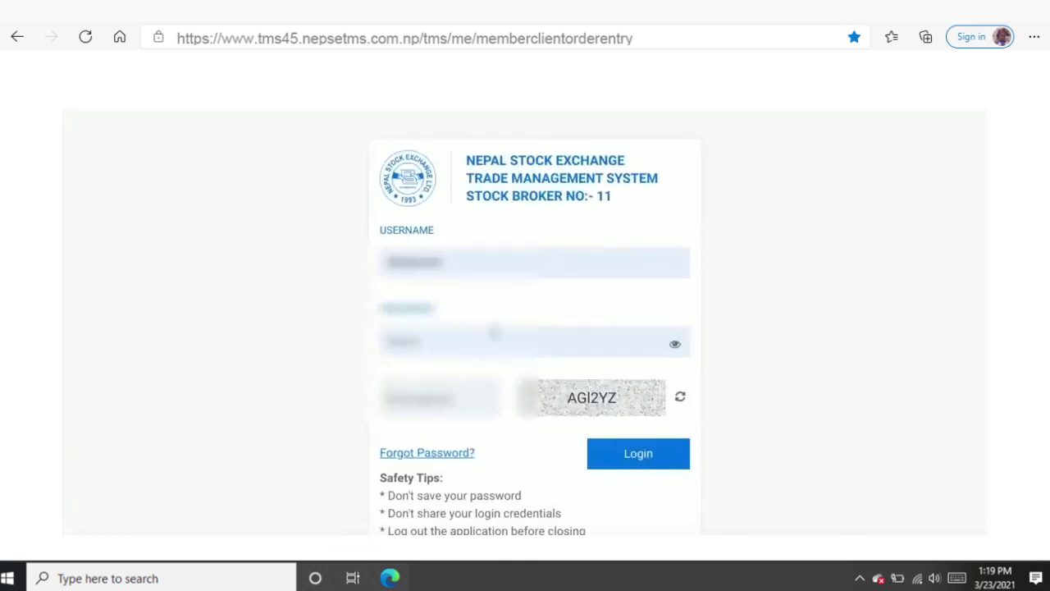
# - Try to log in to the stock broker no. 11 trading account with the prefilled credentials and the captcha code
pyautogui.click(442, 261)
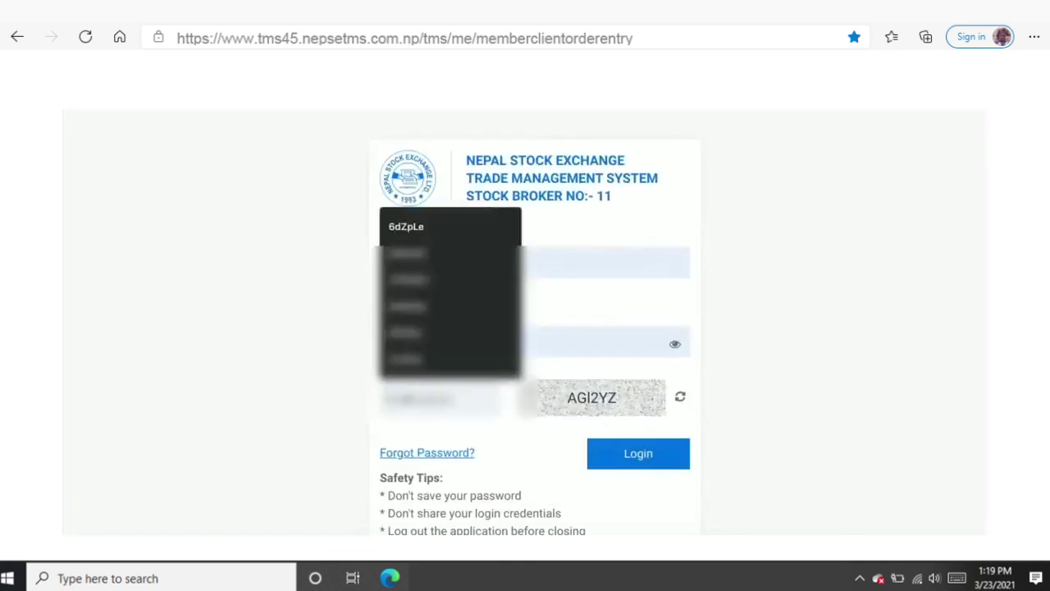
pyautogui.click(441, 262)
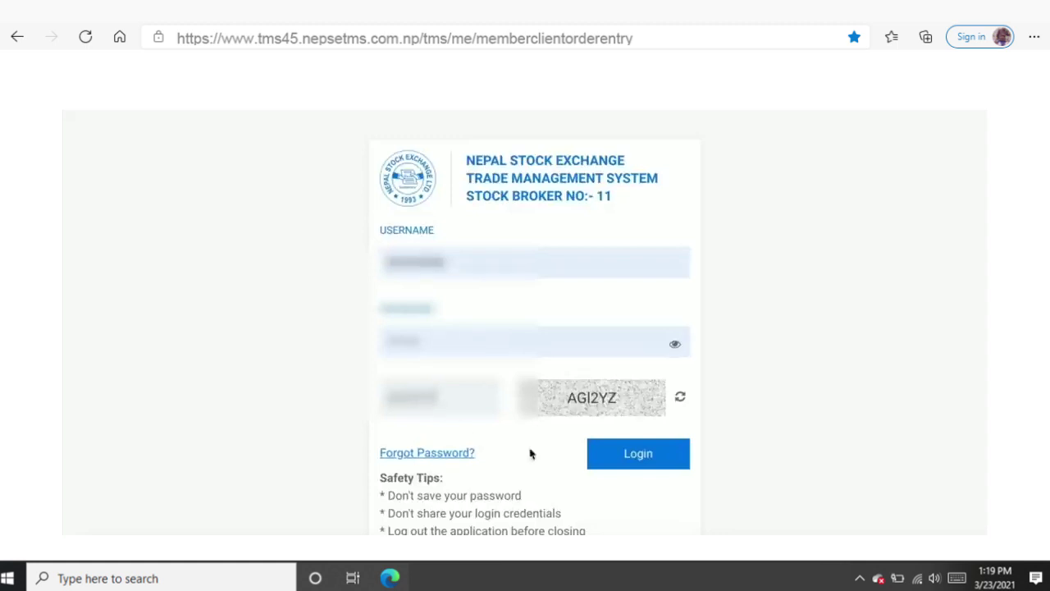
pyautogui.click(626, 461)
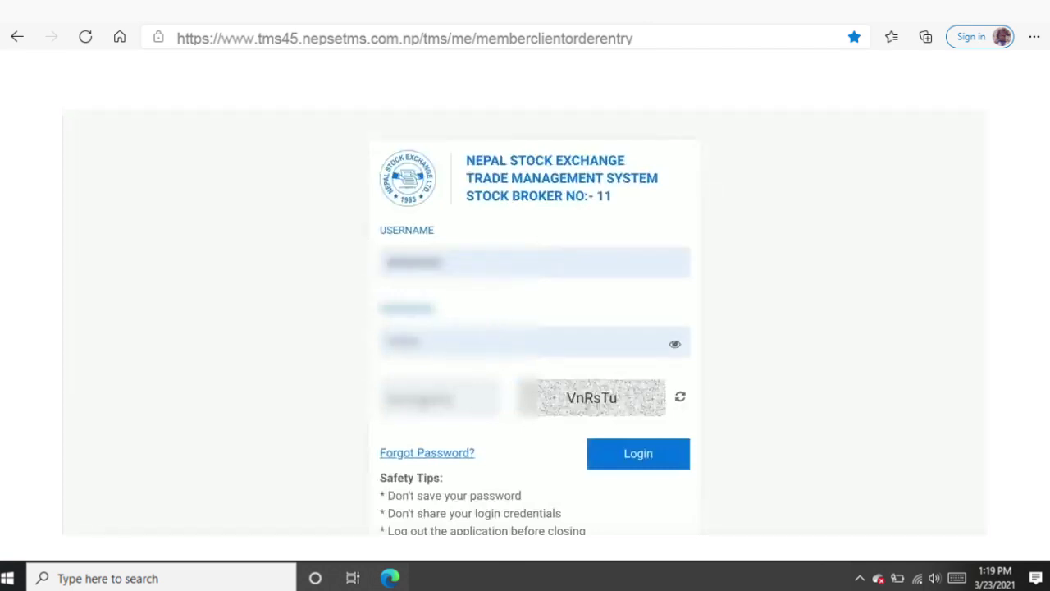
# - Enter the new captcha code and log in to the trading account with the prefilled credentials
pyautogui.click(425, 401)
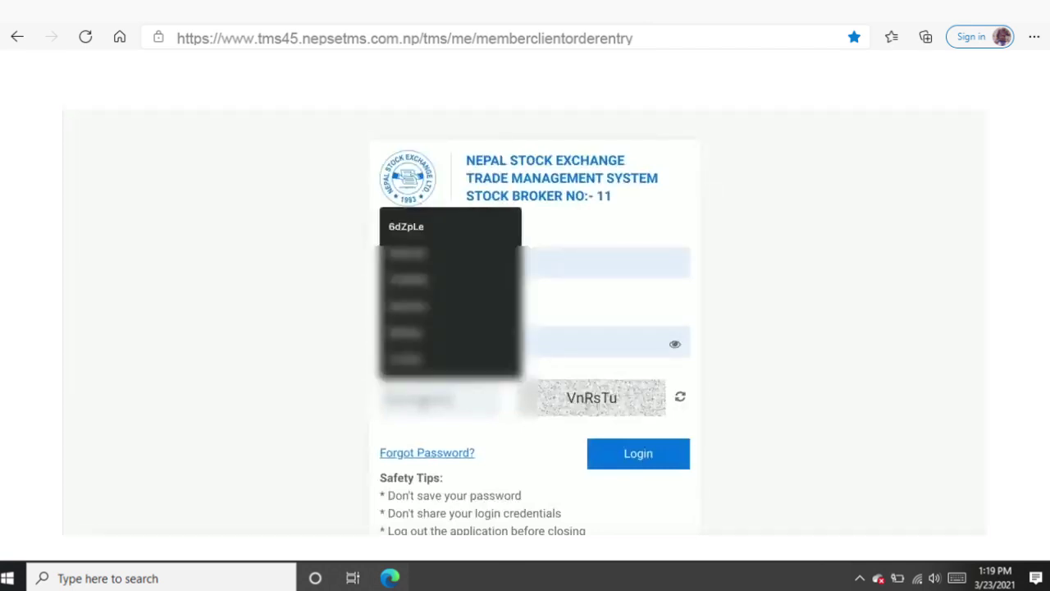
pyautogui.write('V')
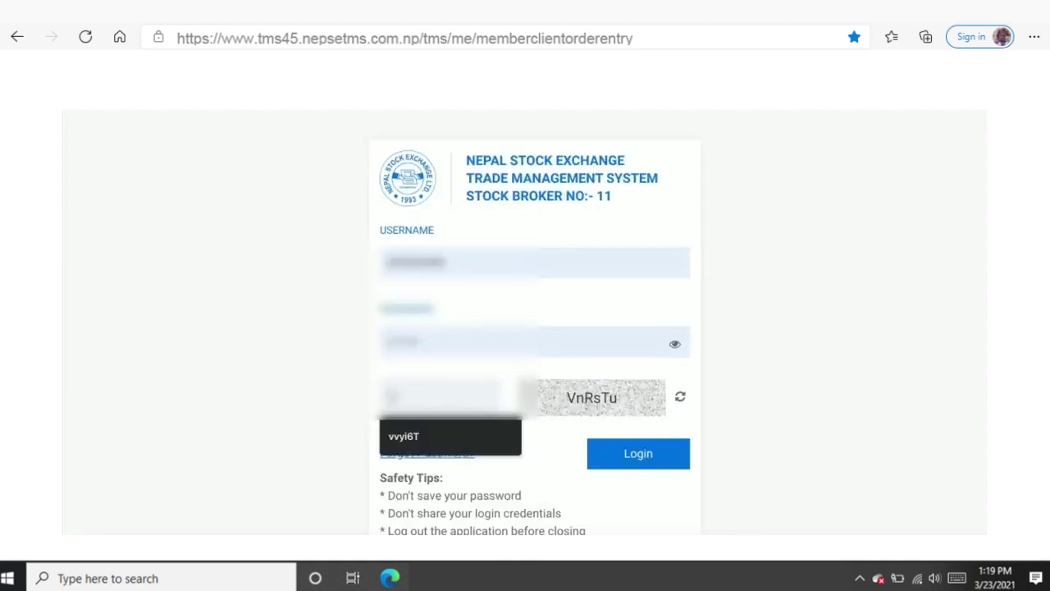
pyautogui.write('nR')
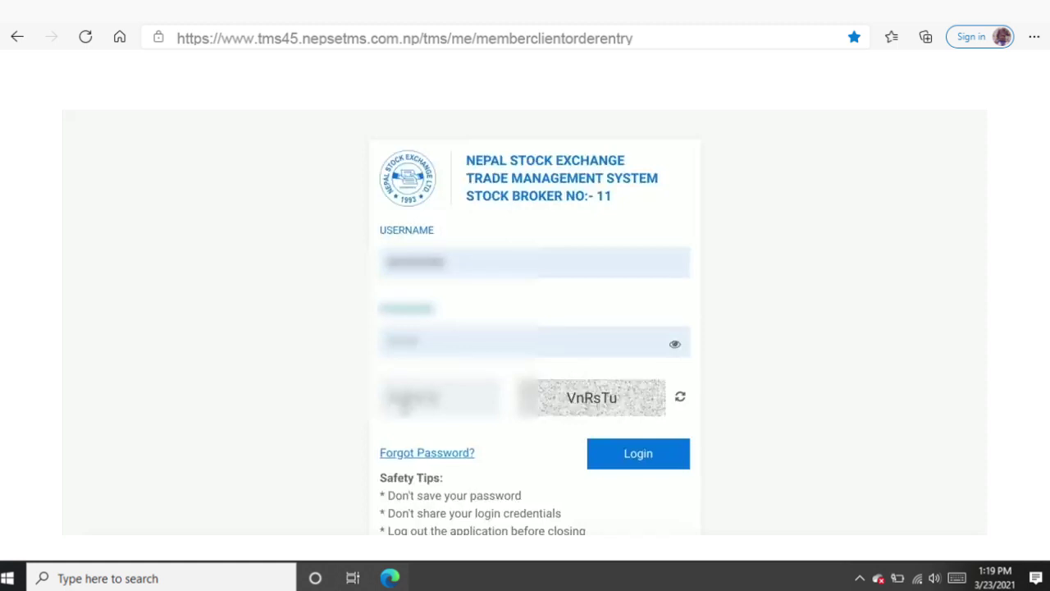
pyautogui.click(668, 460)
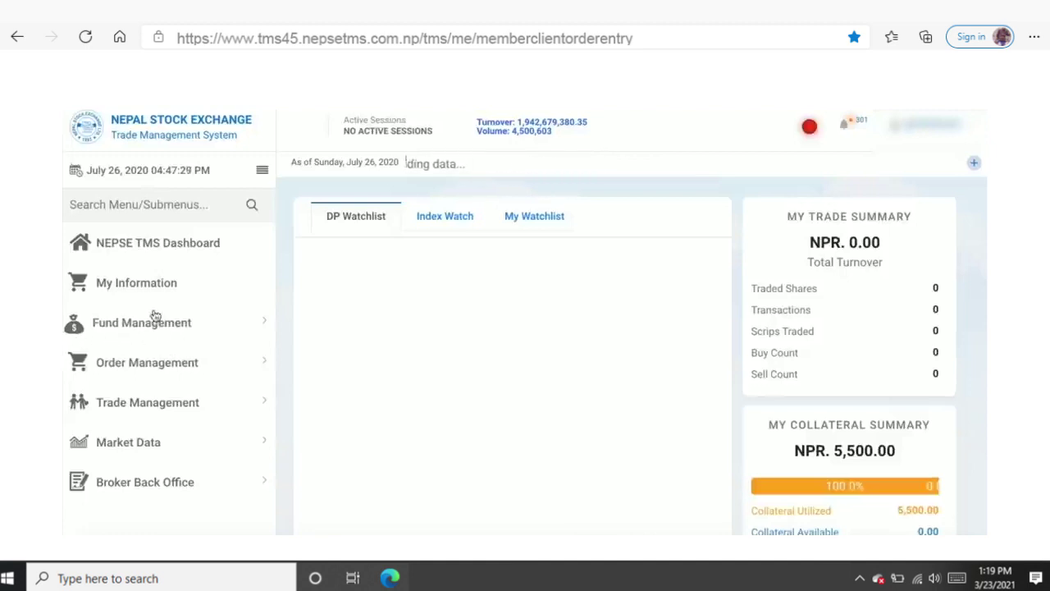
# - Open the payment settlement buy information under Fund Management and start settling the due payment for business date 2020-07-22
pyautogui.click(204, 324)
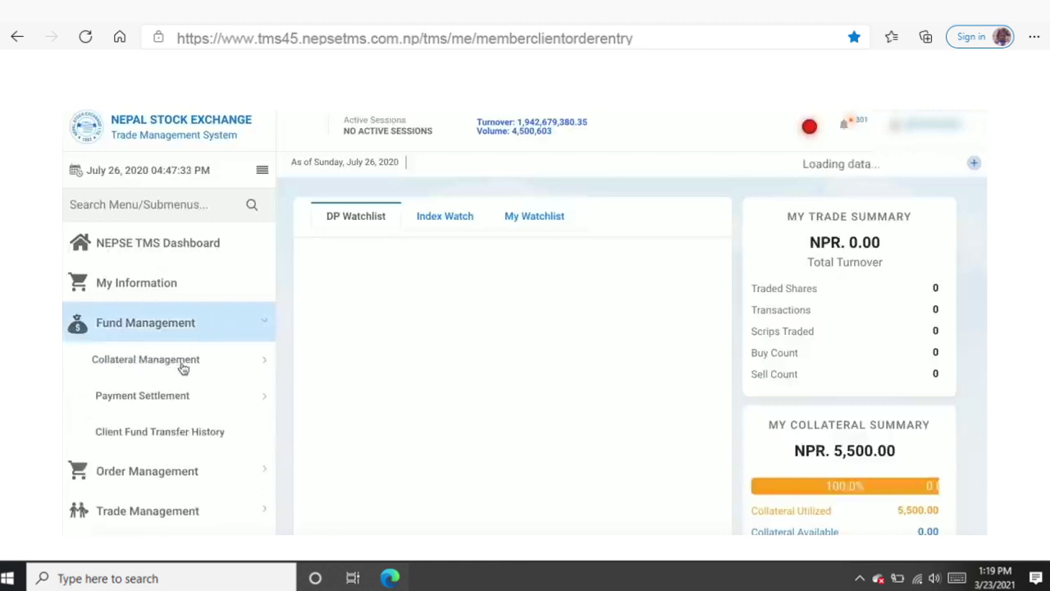
pyautogui.click(127, 397)
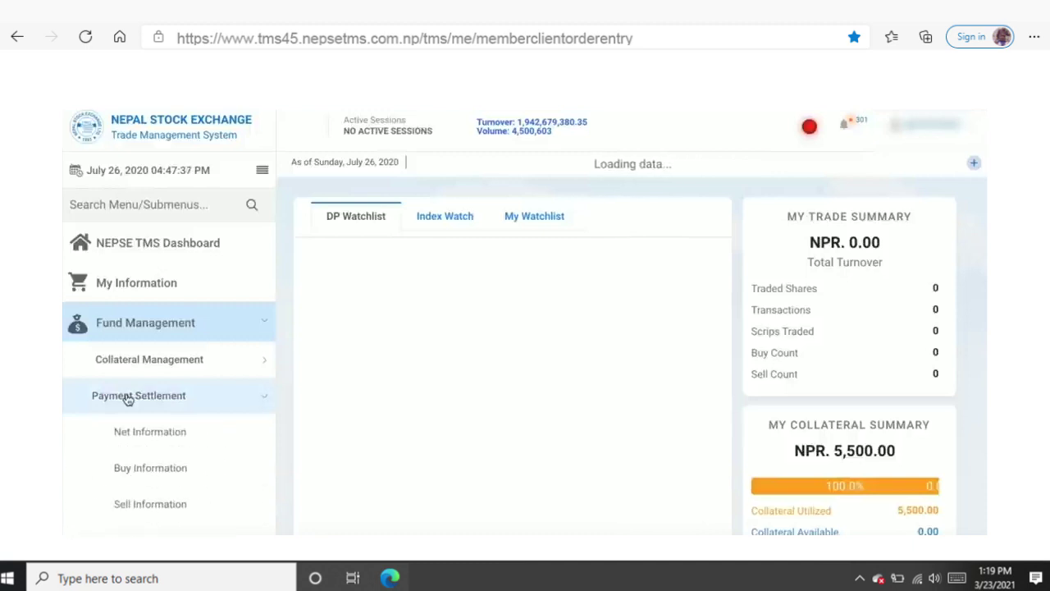
pyautogui.click(164, 474)
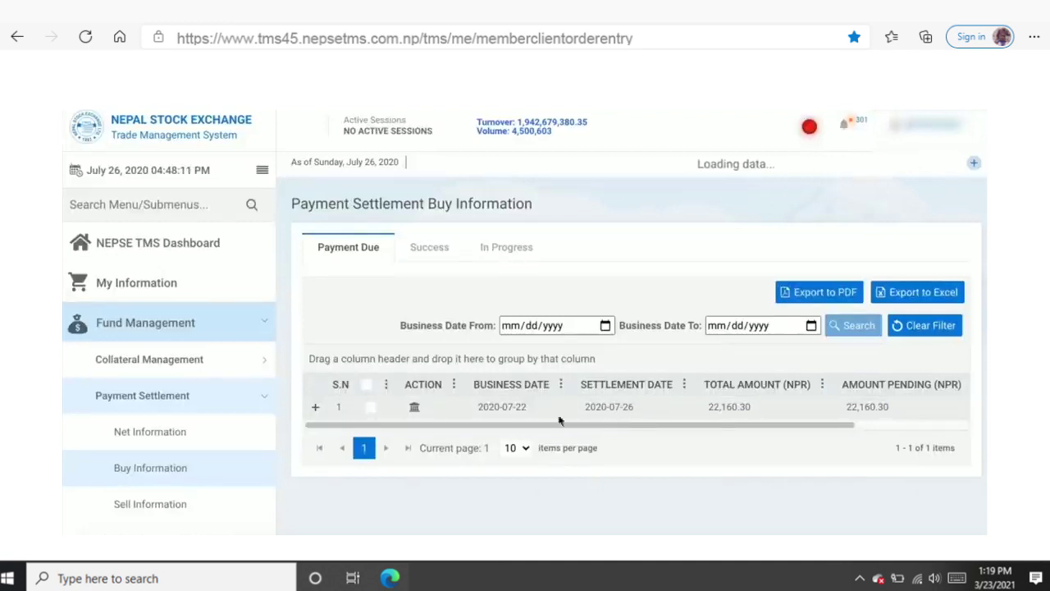
pyautogui.click(414, 409)
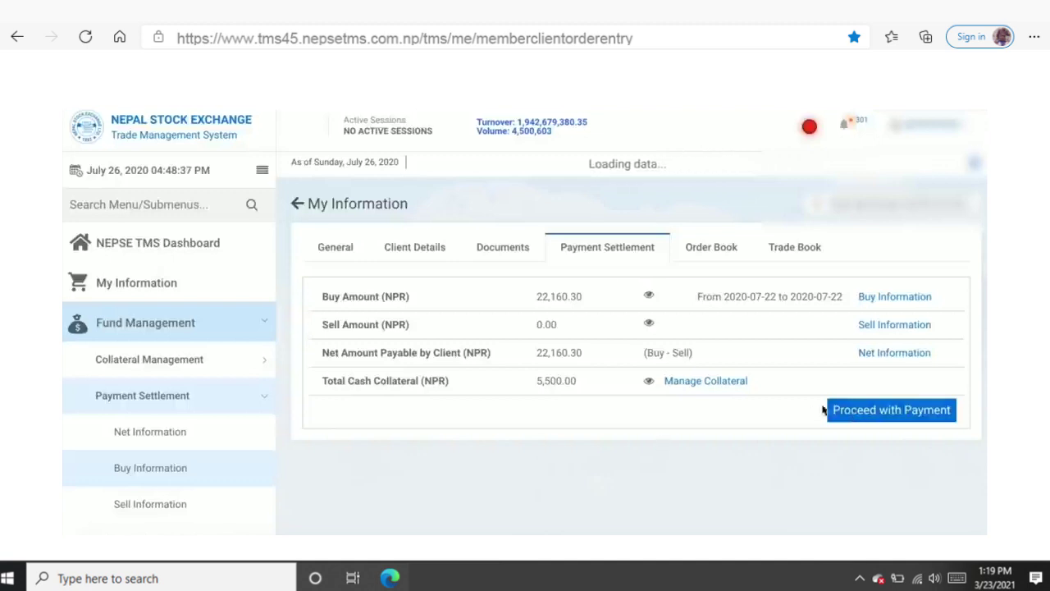
# - Proceed with the payment using the EOD Pay In mode and set its amount to NPR 22160.30
pyautogui.click(853, 412)
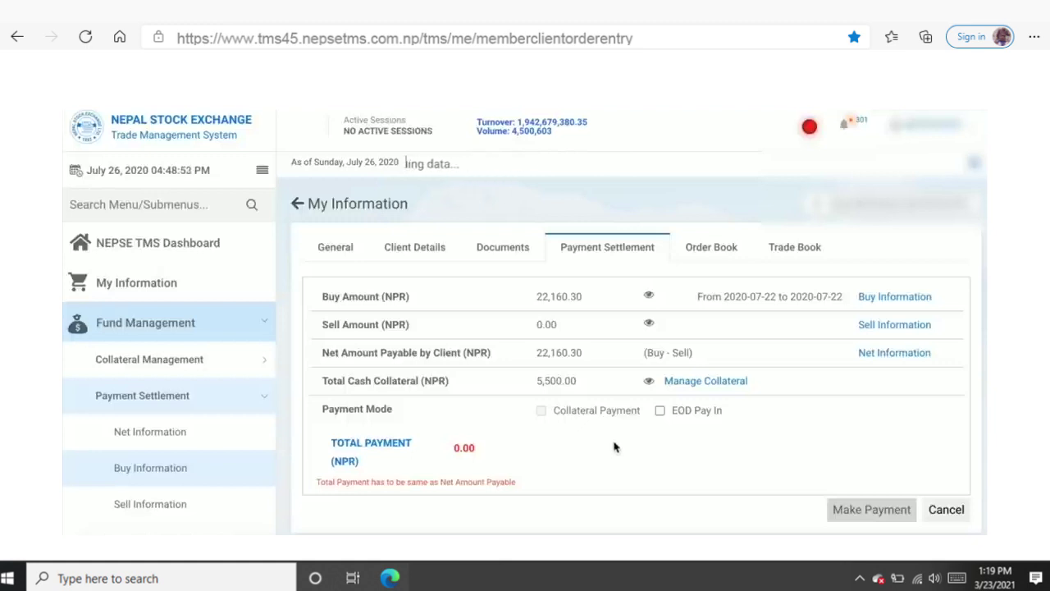
pyautogui.click(661, 412)
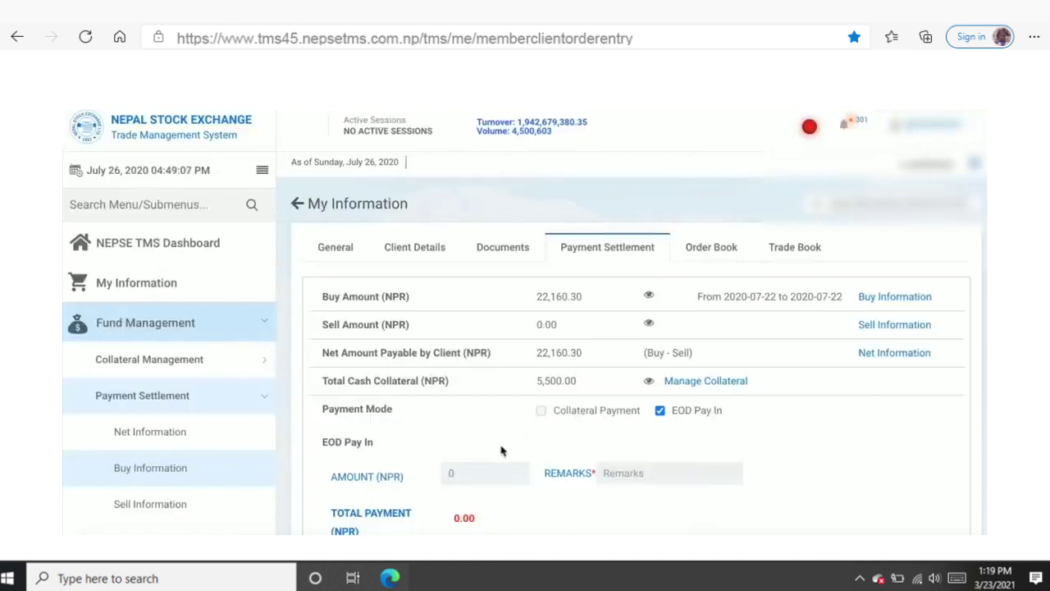
pyautogui.scroll(-1, 490, 455)
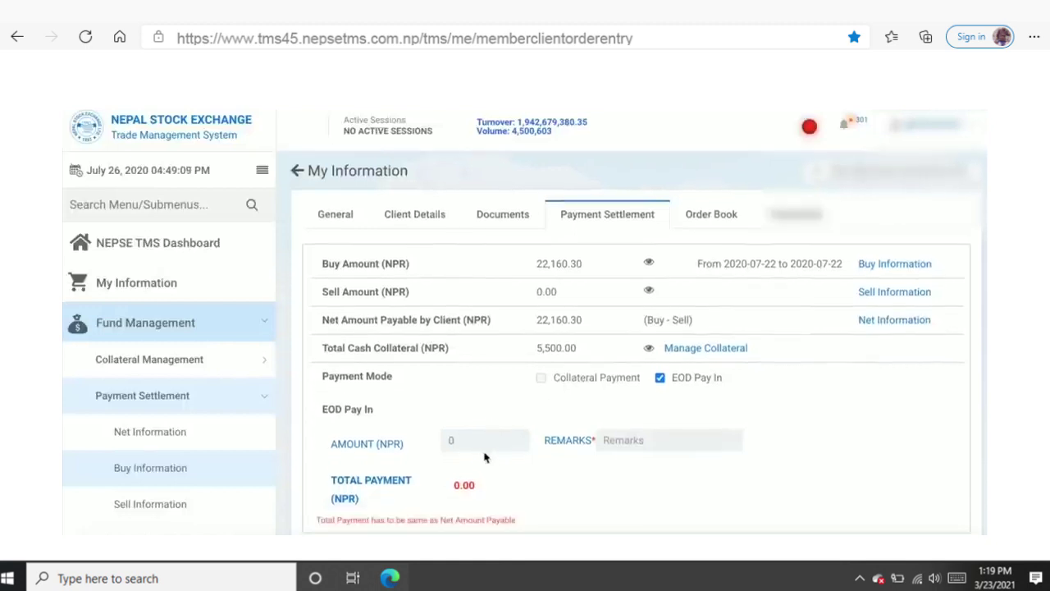
pyautogui.click(463, 441)
pyautogui.scroll(-1, 522, 279)
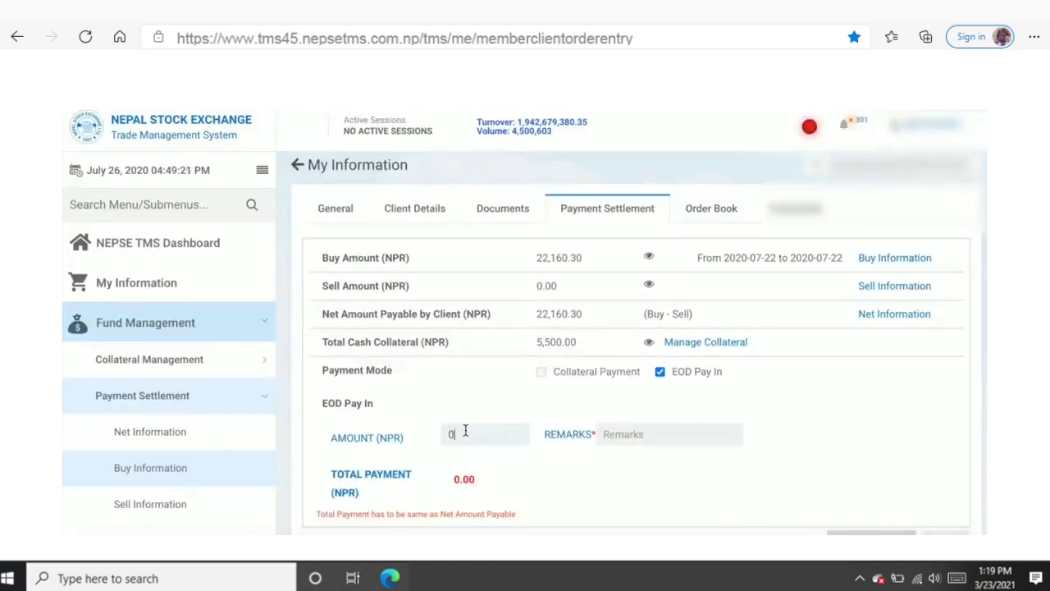
pyautogui.write('2')
pyautogui.press('BackSpace')
pyautogui.write('2')
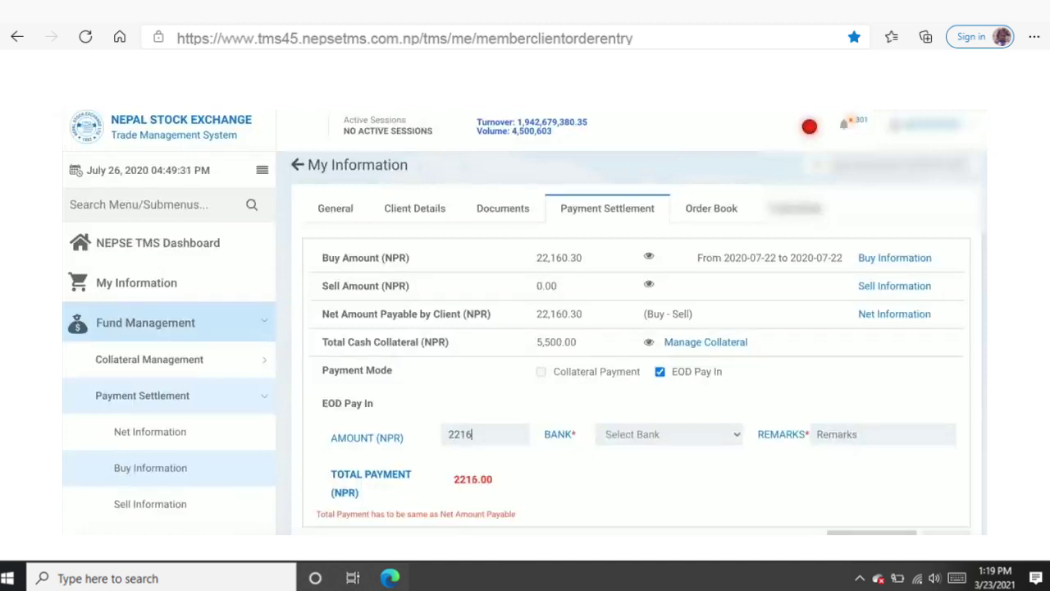
pyautogui.write('2160.3')
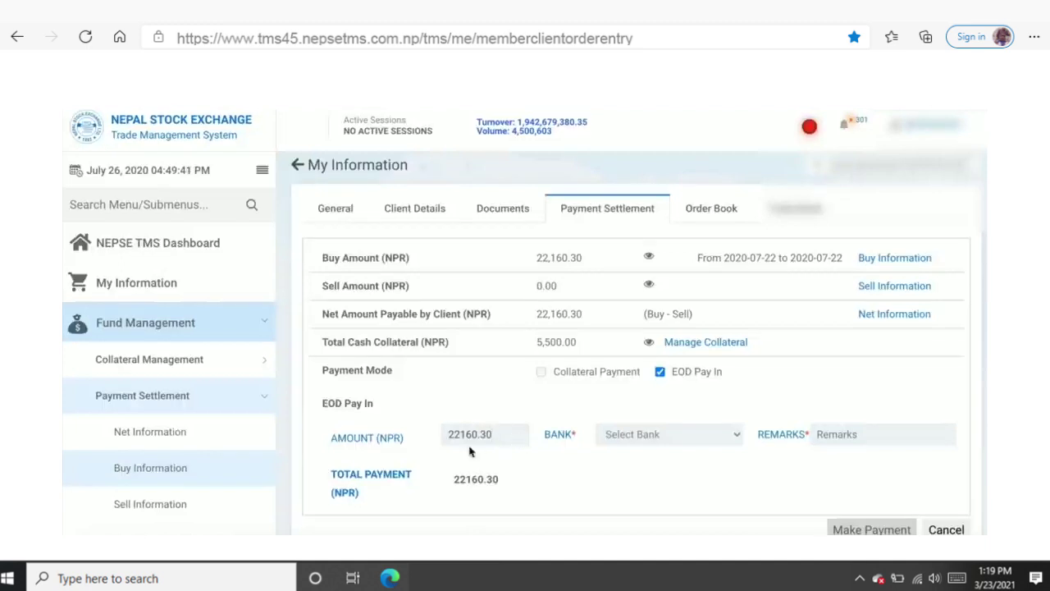
# - Choose Global IME Bank Limited (GBIME) as the EOD Pay In bank and enter "pay" as the remarks
pyautogui.click(624, 433)
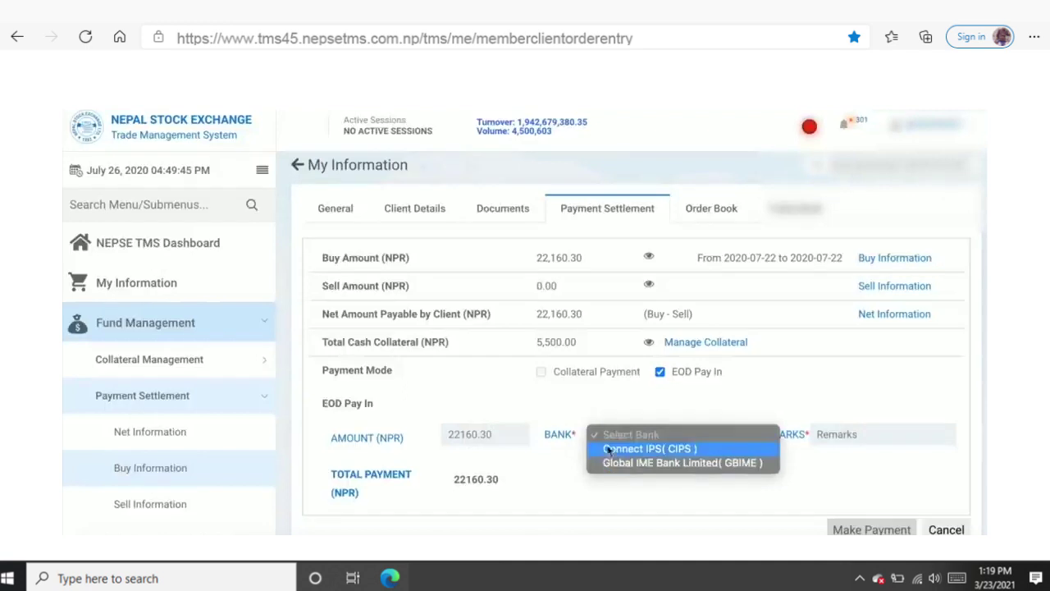
pyautogui.click(566, 457)
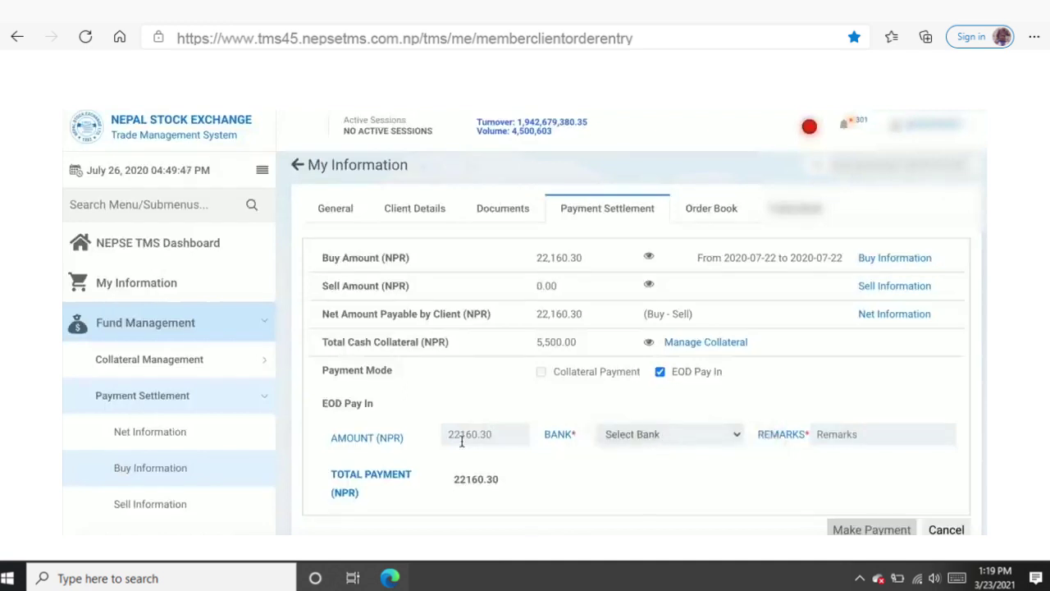
pyautogui.click(703, 434)
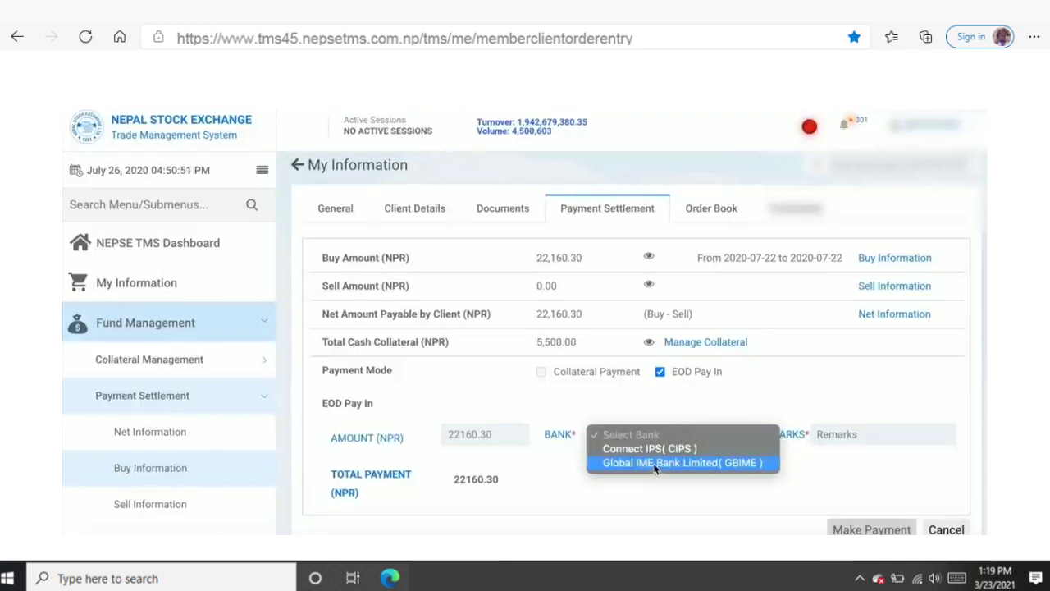
pyautogui.click(655, 463)
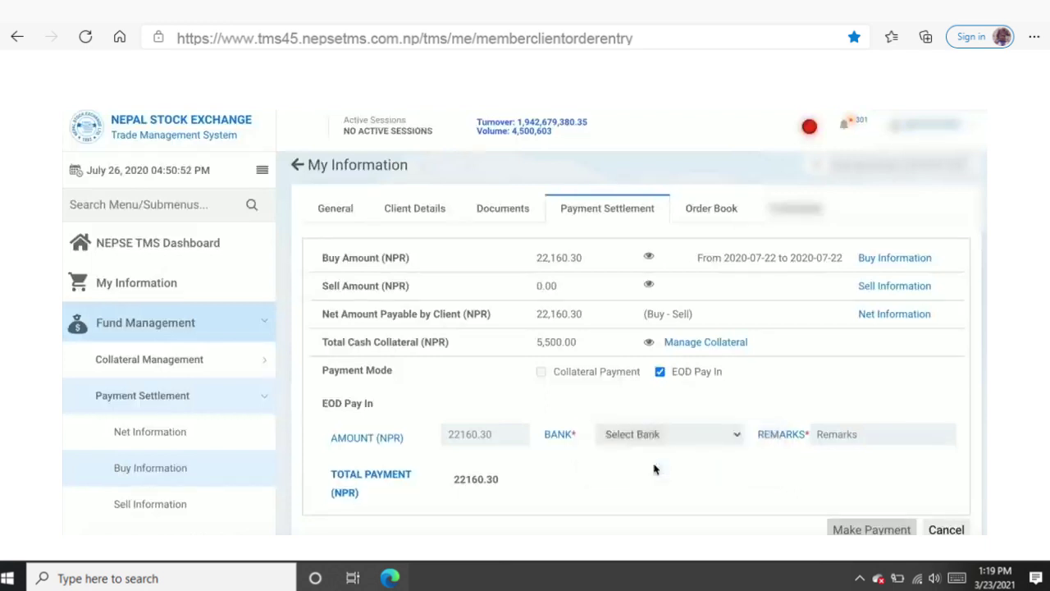
pyautogui.click(851, 432)
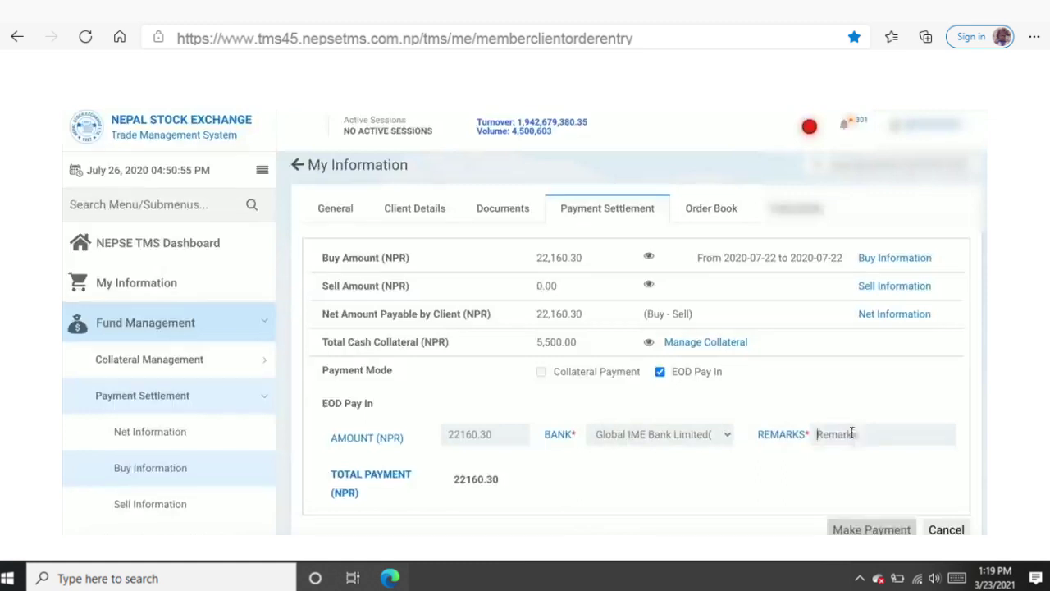
pyautogui.write('pay')
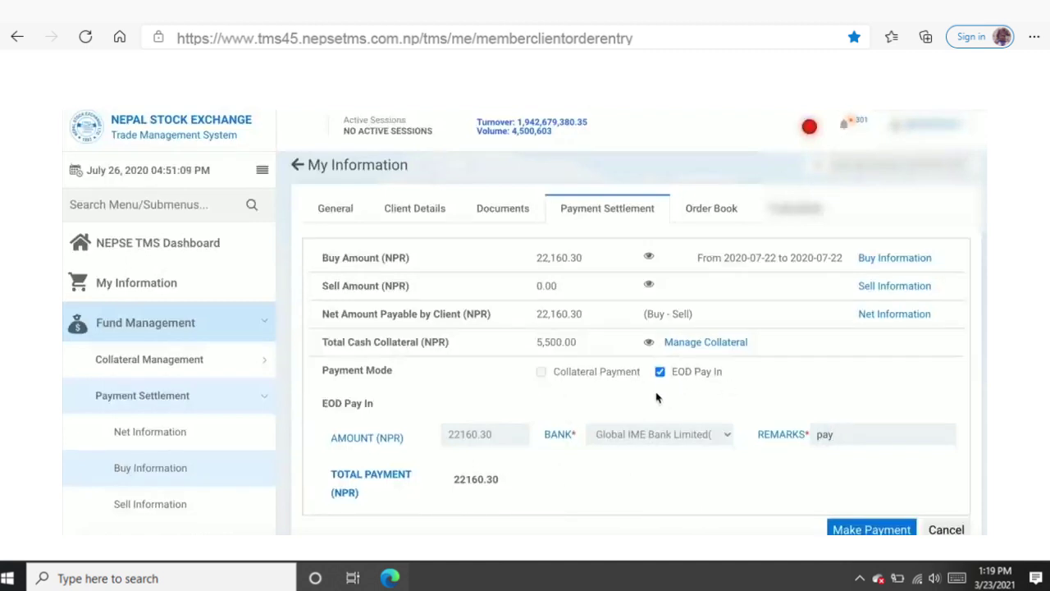
# - Submit and confirm the payment, and log in to the Global IME Bank e-pay page with the prefilled credentials
pyautogui.click(869, 530)
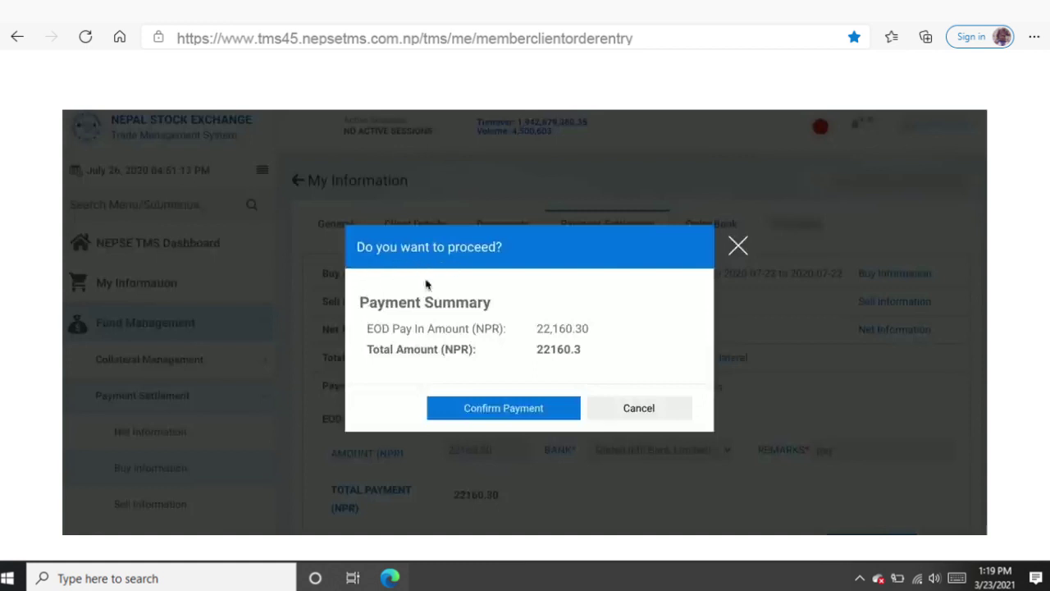
pyautogui.click(519, 409)
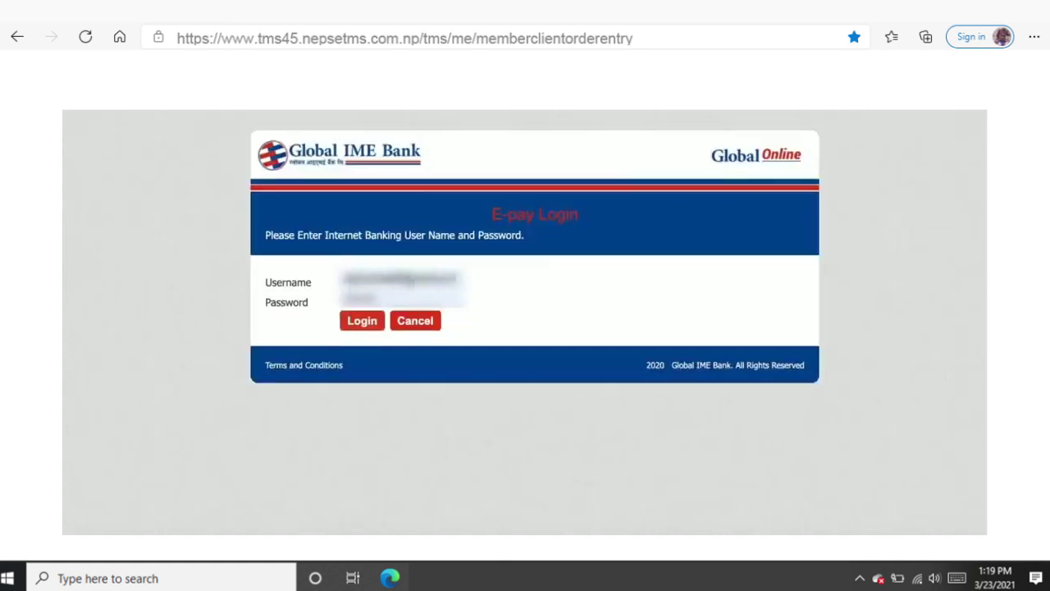
pyautogui.click(361, 323)
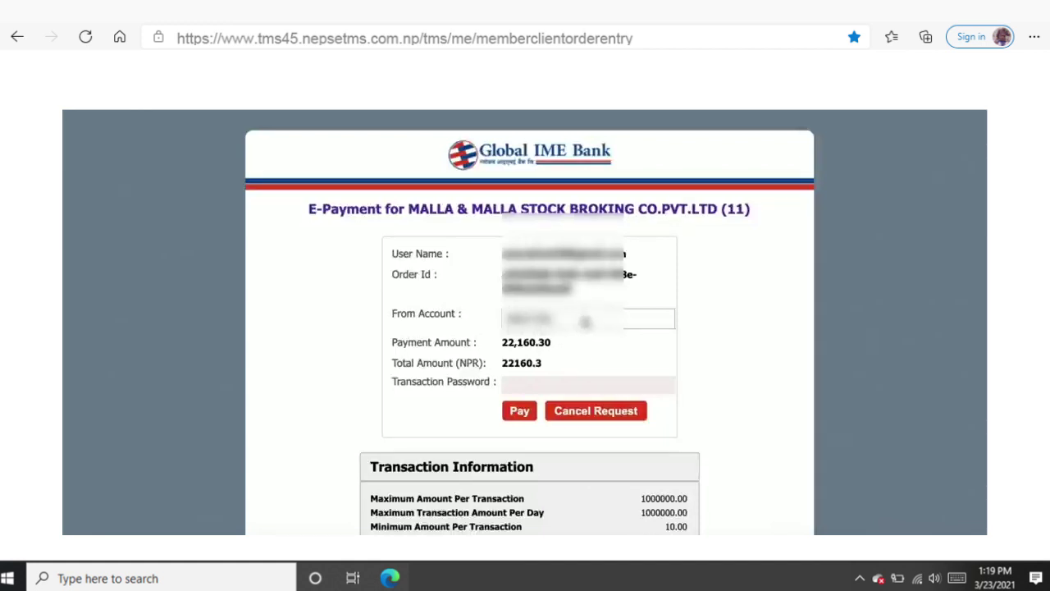
# - Select the second bank account as the source, enter the transaction password, and pay and confirm the broker payment
pyautogui.click(584, 321)
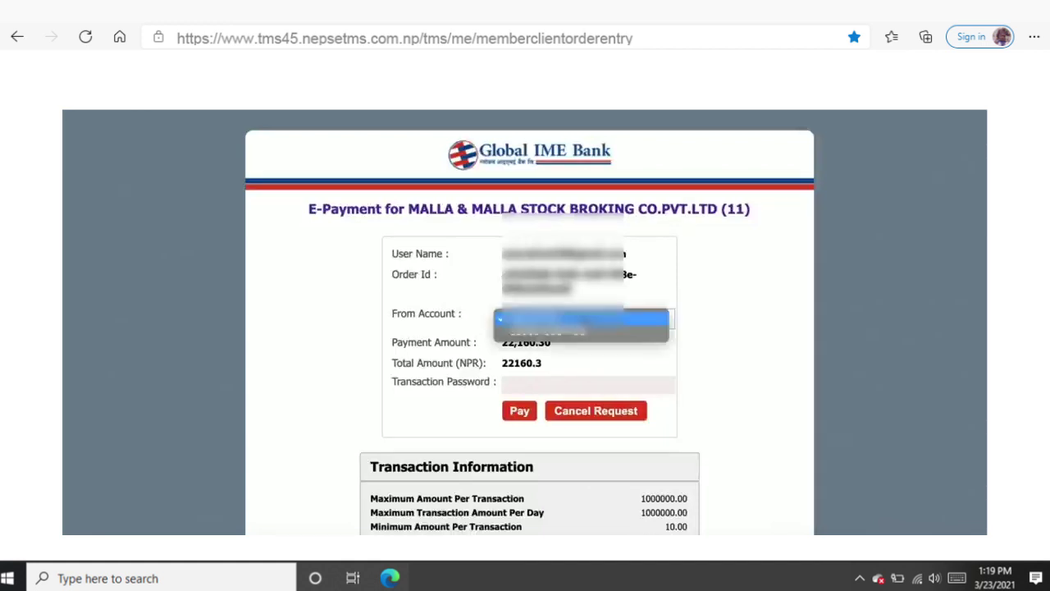
pyautogui.click(588, 334)
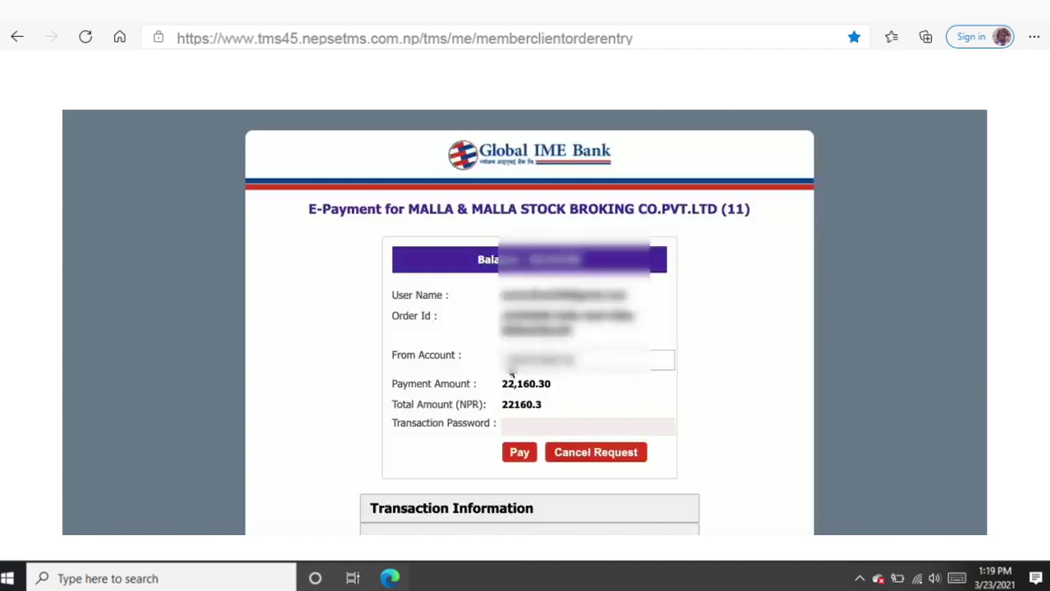
pyautogui.click(530, 425)
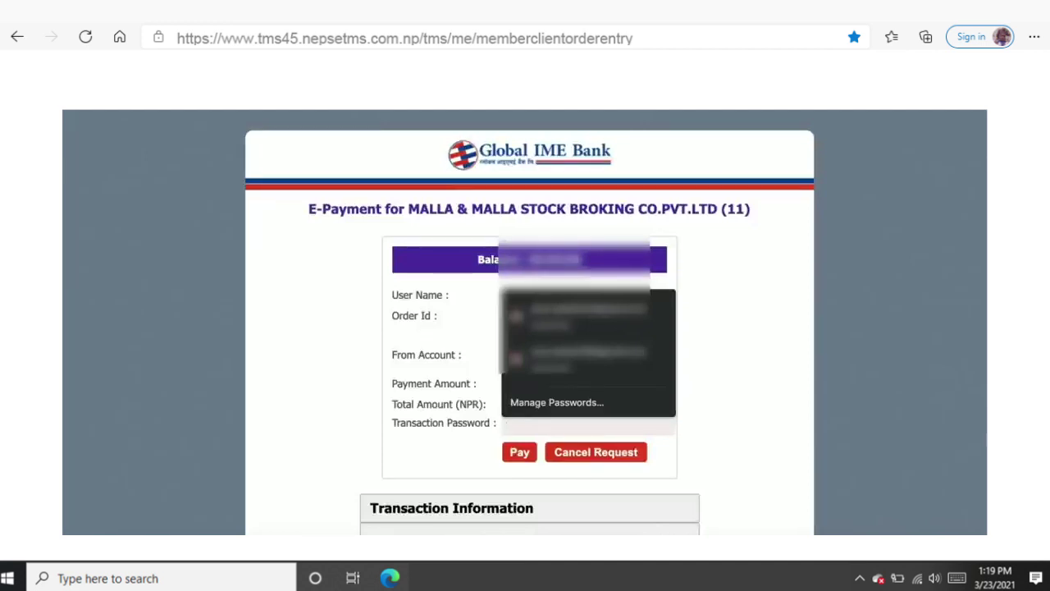
pyautogui.write('•')
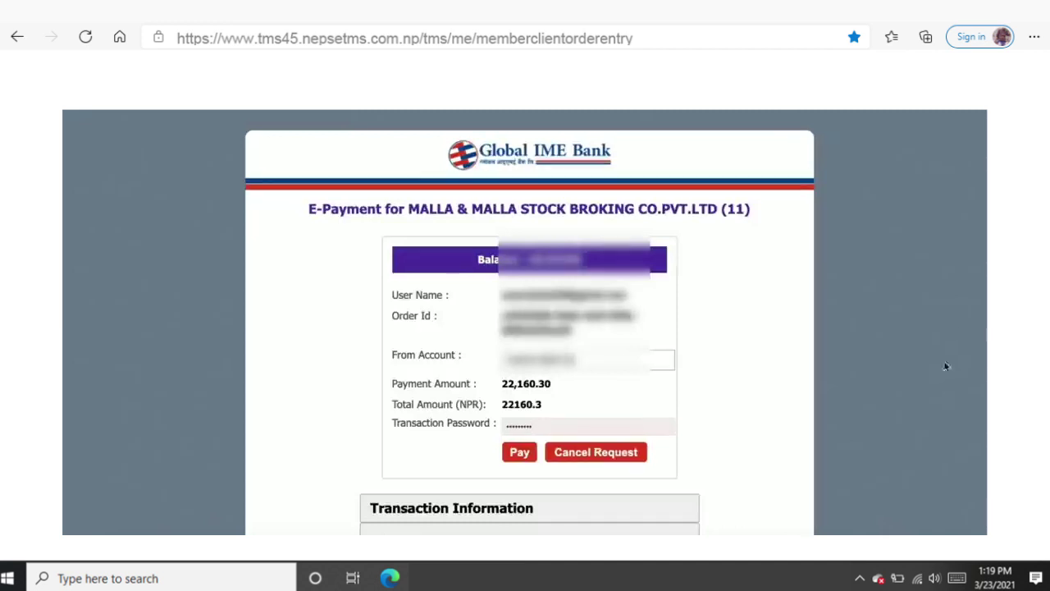
pyautogui.click(518, 453)
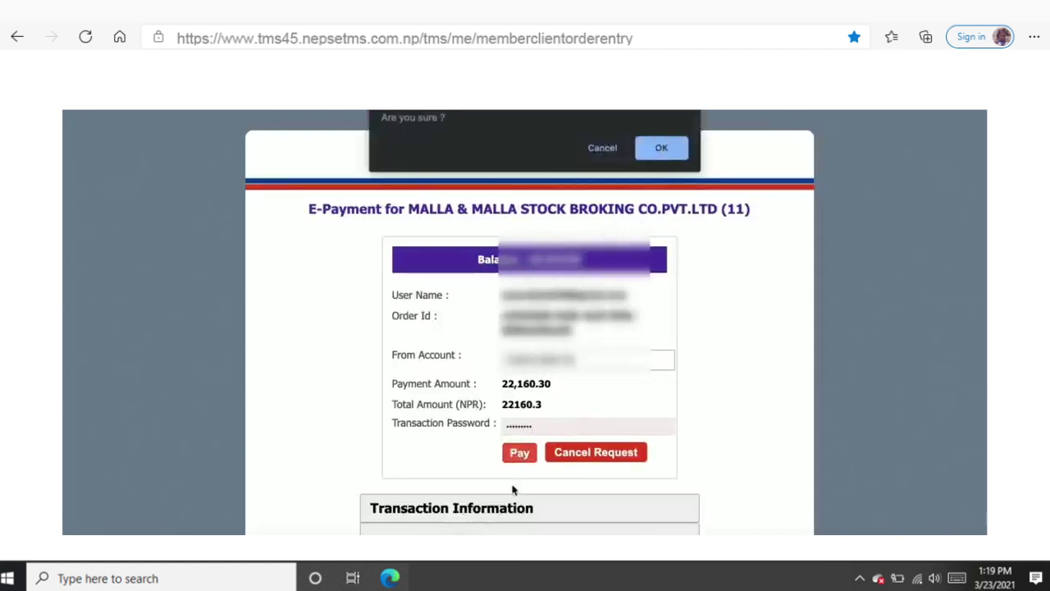
pyautogui.click(661, 148)
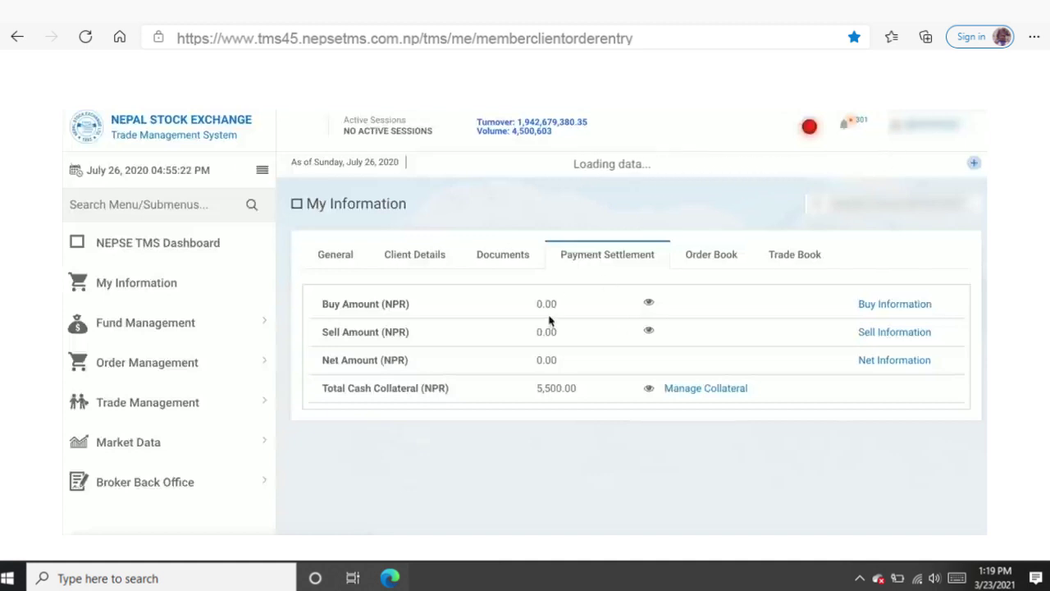
# - Reopen the payment settlement buy information under Fund Management and check the successful and due payments
pyautogui.click(191, 331)
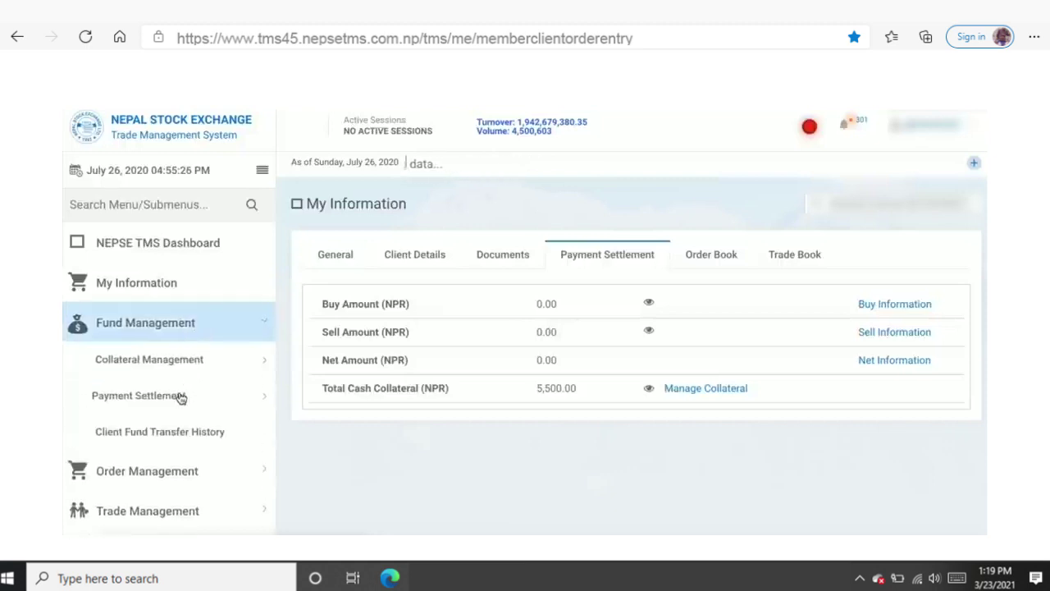
pyautogui.click(180, 400)
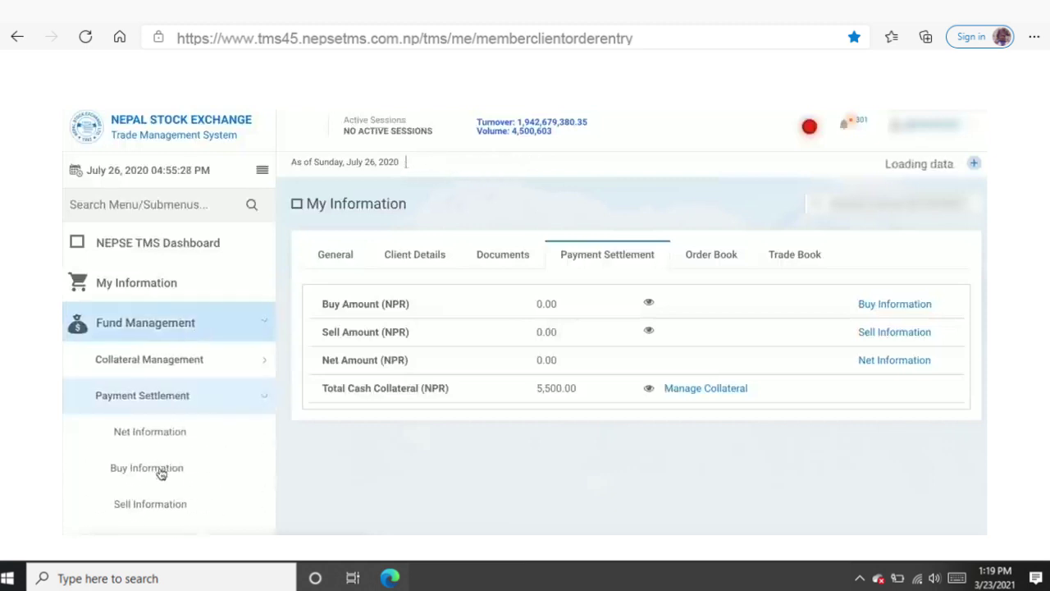
pyautogui.click(162, 470)
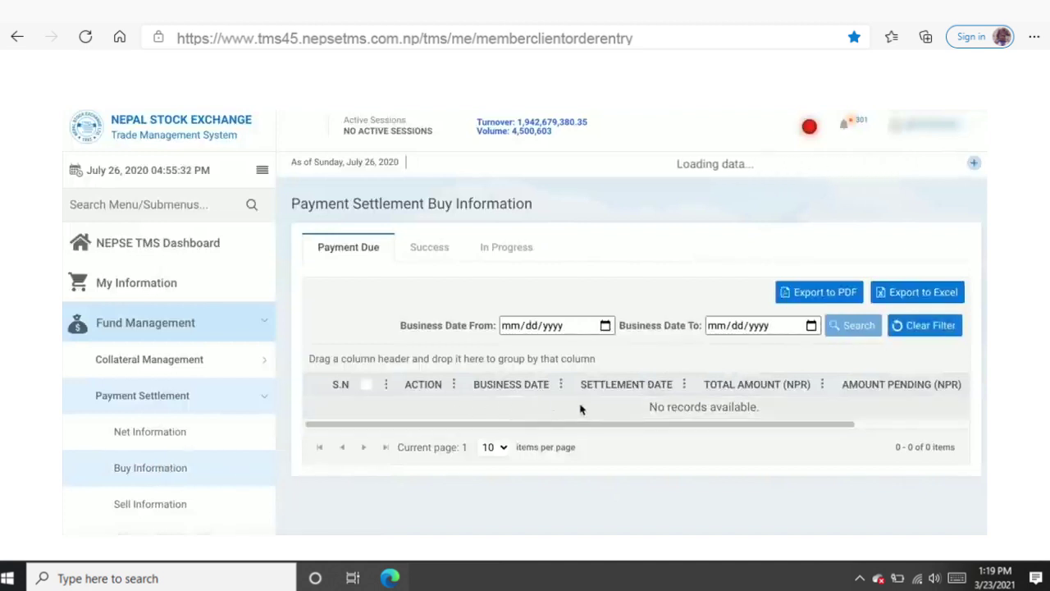
pyautogui.click(434, 250)
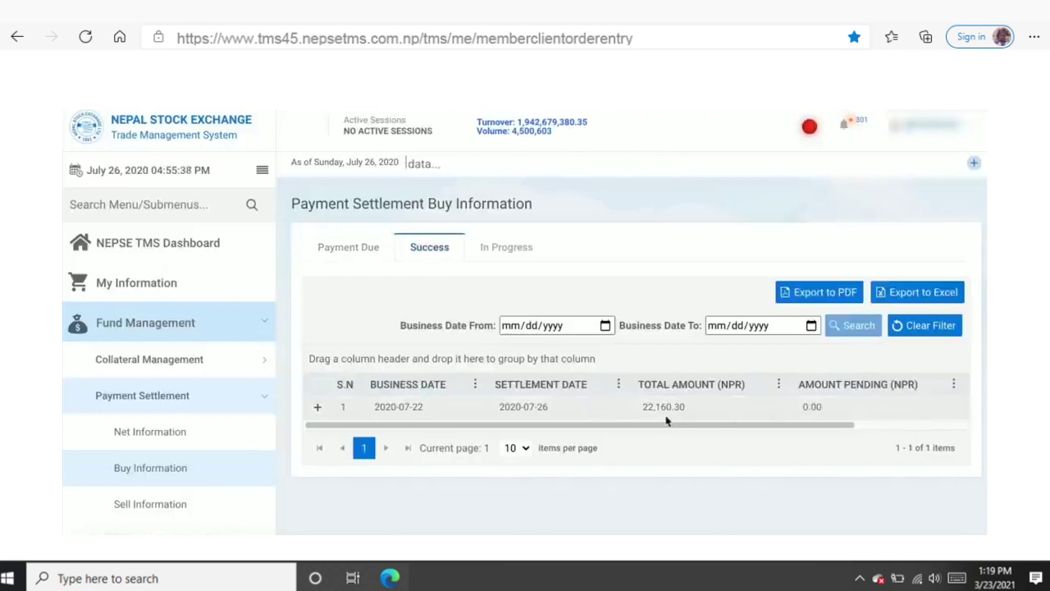
pyautogui.click(349, 247)
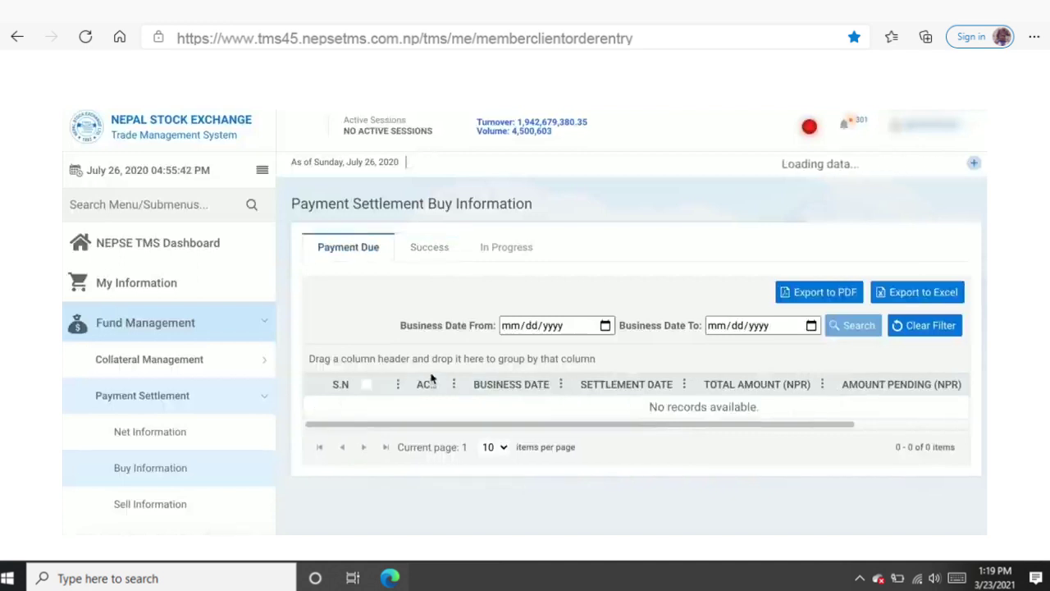